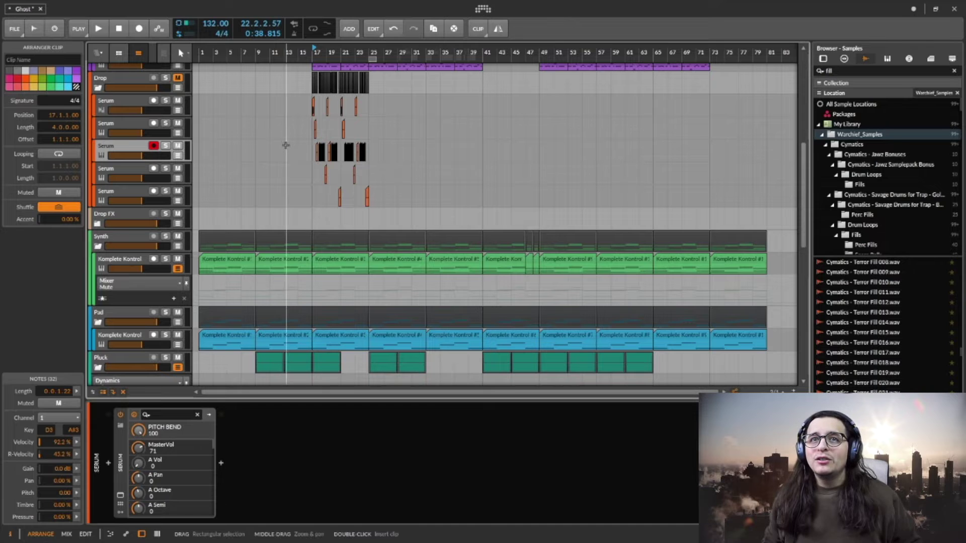
Play the arrangement through the drop, replaying it from bar 16 to hear the Serum bass clips in context.
{"action": "key", "text": "space"}
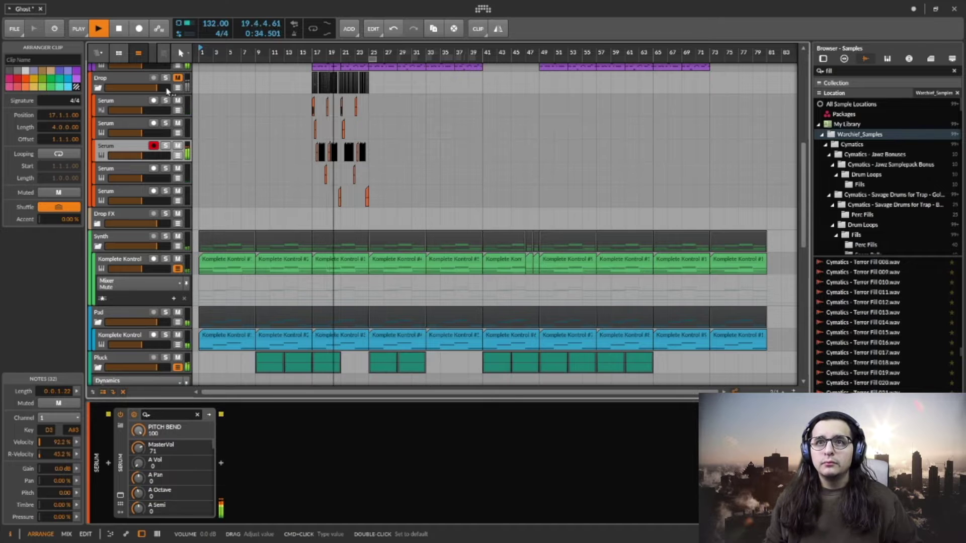
{"action": "key", "text": "space"}
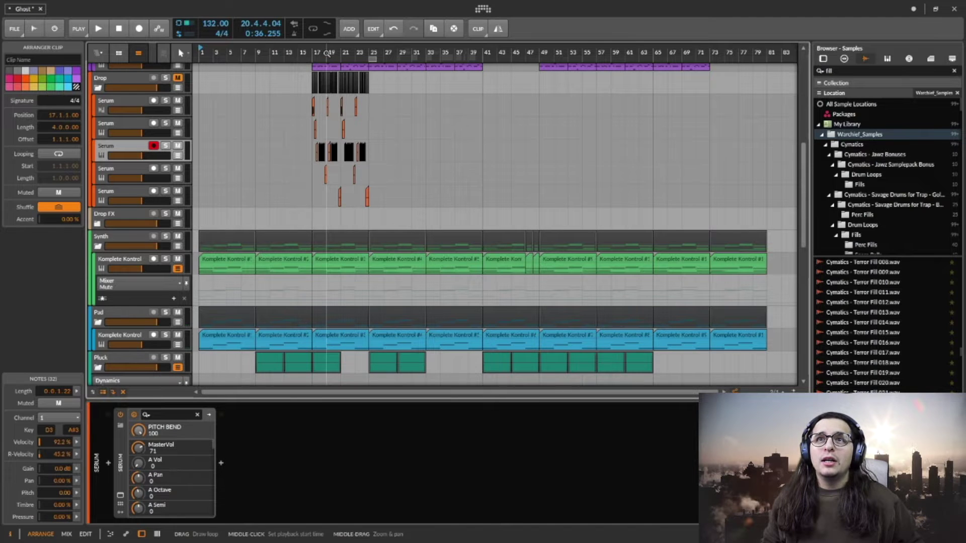
{"action": "left_click_drag", "start_coordinate": [328, 52], "coordinate": [303, 169]}
{"action": "scroll", "coordinate": [303, 166], "scroll_direction": "up", "scroll_amount": 2}
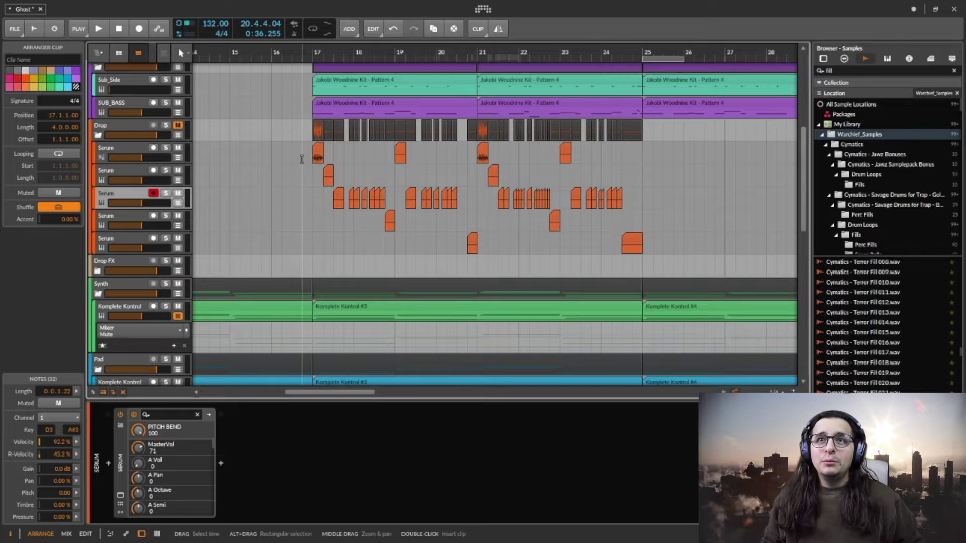
{"action": "left_click", "coordinate": [270, 128]}
{"action": "scroll", "coordinate": [270, 127], "scroll_direction": "down", "scroll_amount": 5}
{"action": "key", "text": "space"}
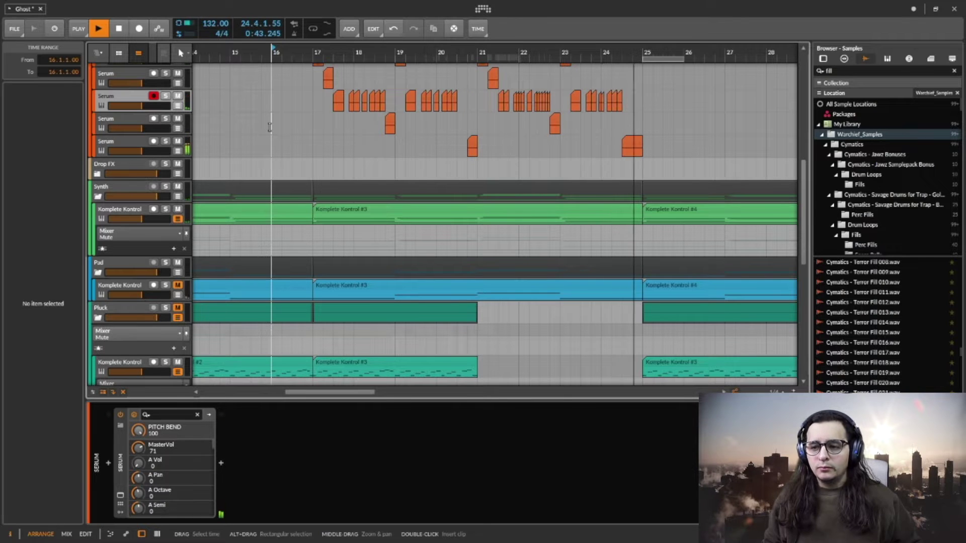
{"action": "key", "text": "space"}
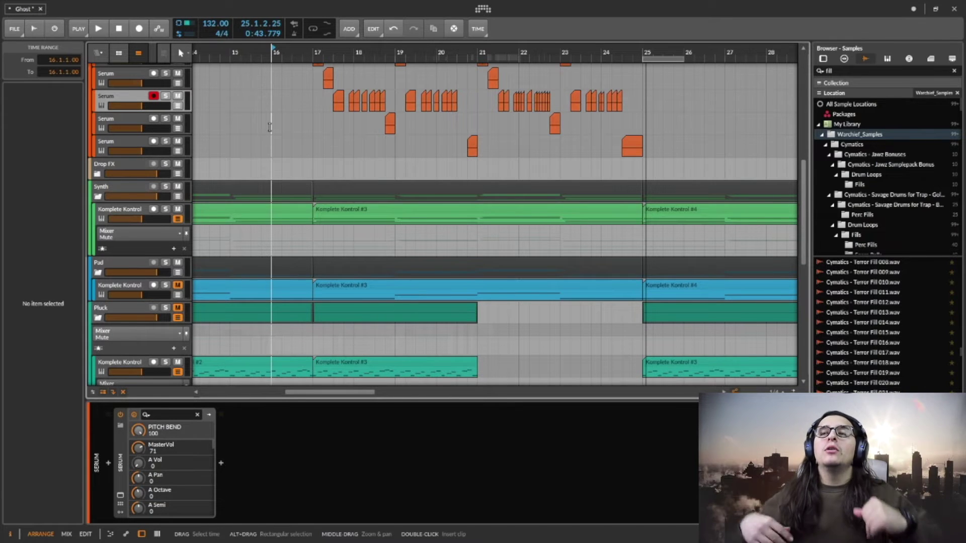
Look over the drop's tracks and inspect the clips at bars 17 and 19 on the Drop group's first Serum track.
{"action": "scroll", "coordinate": [313, 168], "scroll_direction": "down", "scroll_amount": 3}
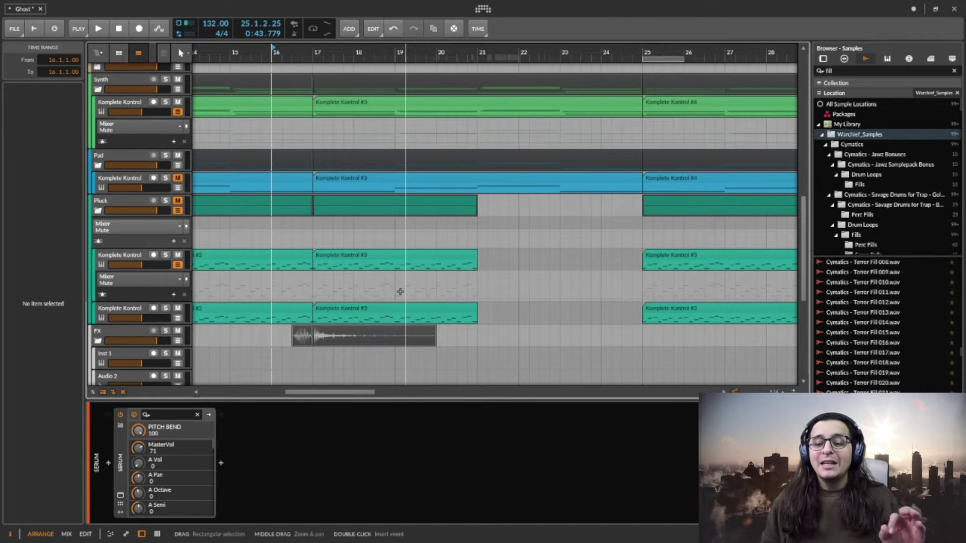
{"action": "scroll", "coordinate": [397, 291], "scroll_direction": "up", "scroll_amount": 6}
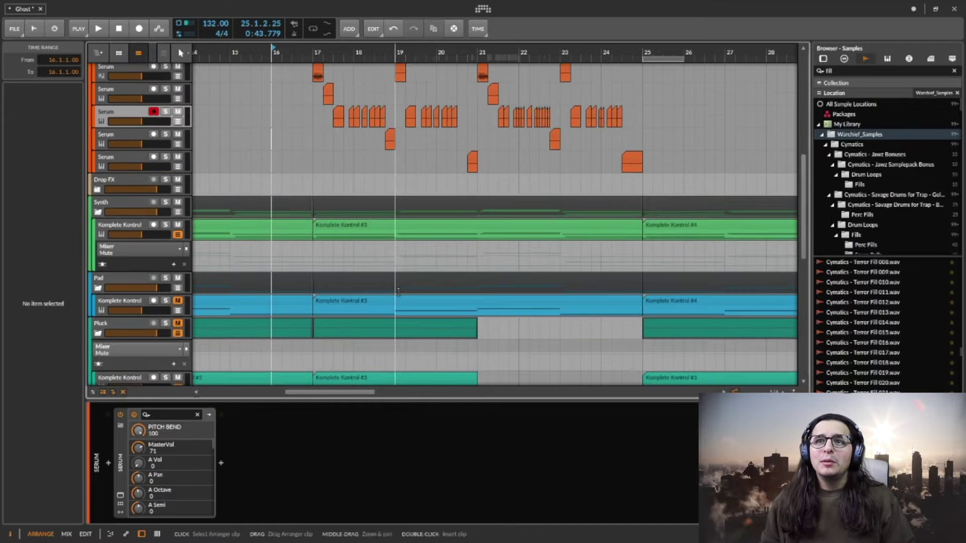
{"action": "scroll", "coordinate": [330, 269], "scroll_direction": "up", "scroll_amount": 2}
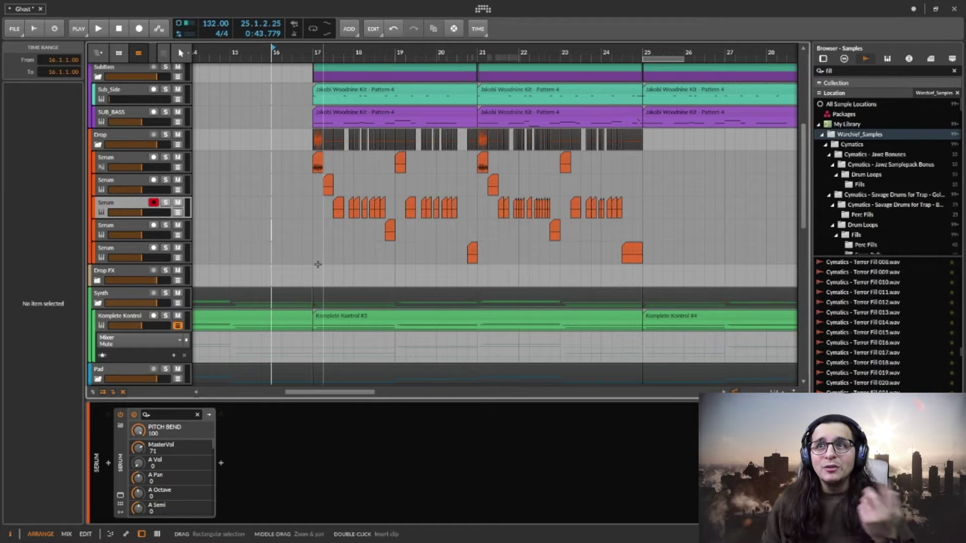
{"action": "mouse_move", "coordinate": [375, 53]}
{"action": "left_mouse_down"}
{"action": "mouse_move", "coordinate": [380, 78]}
{"action": "mouse_move", "coordinate": [367, 62]}
{"action": "left_mouse_up"}
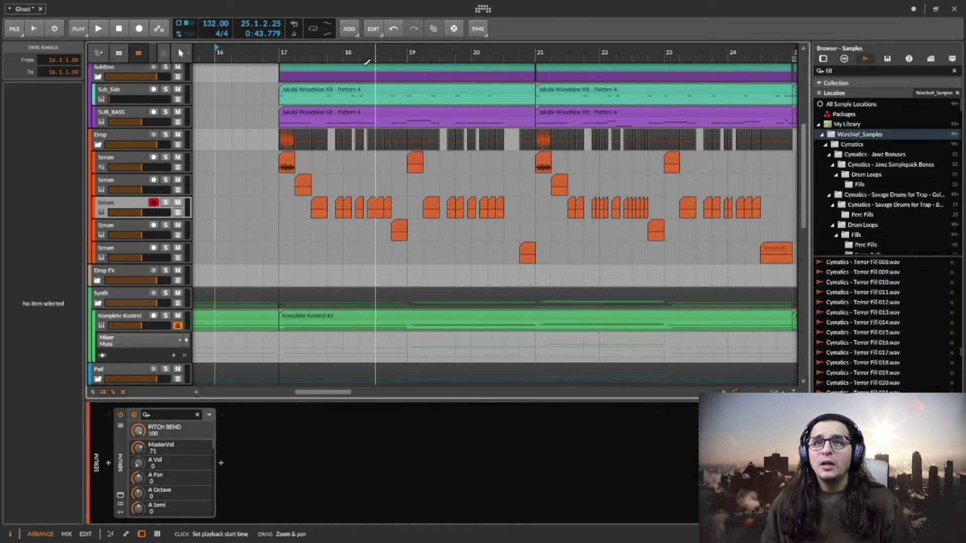
{"action": "left_click", "coordinate": [280, 191]}
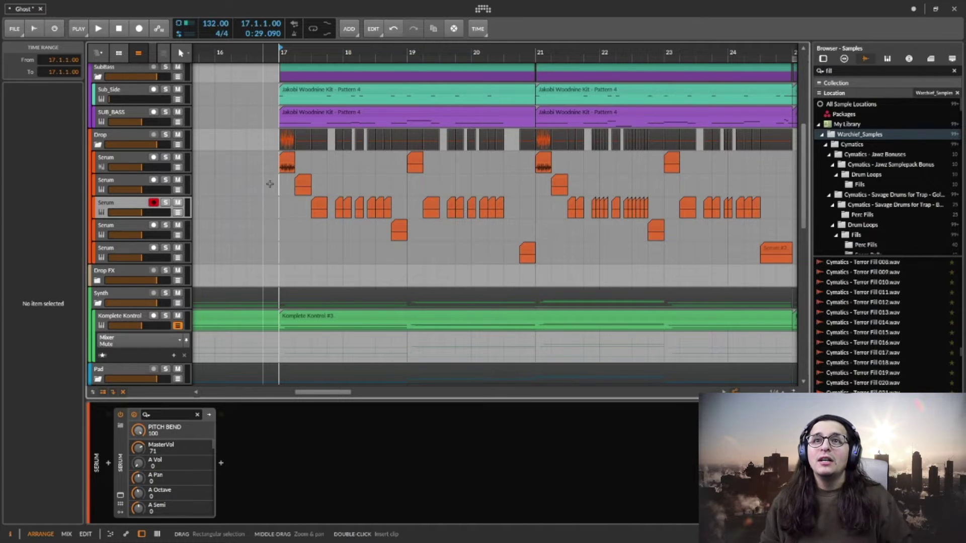
{"action": "left_click", "coordinate": [287, 162]}
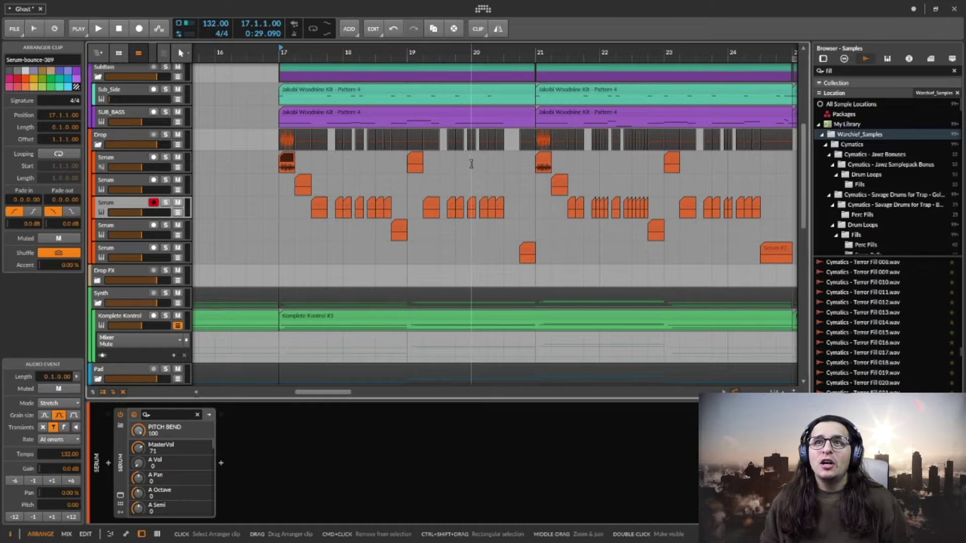
{"action": "left_click", "coordinate": [413, 162]}
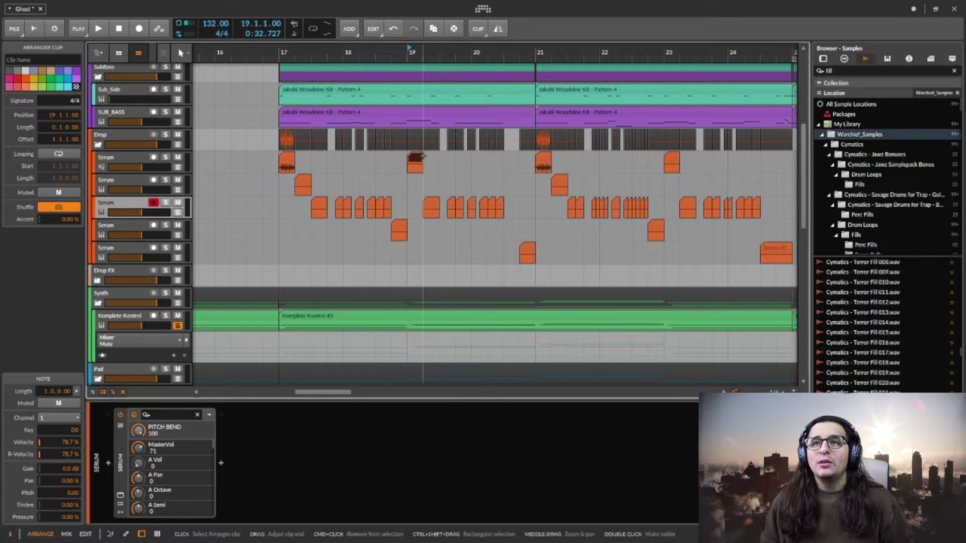
Open the Serum plug-in window of the Drop group's first track and place it clear of the bar 19 clip.
{"action": "left_click", "coordinate": [113, 163]}
{"action": "left_click", "coordinate": [120, 495]}
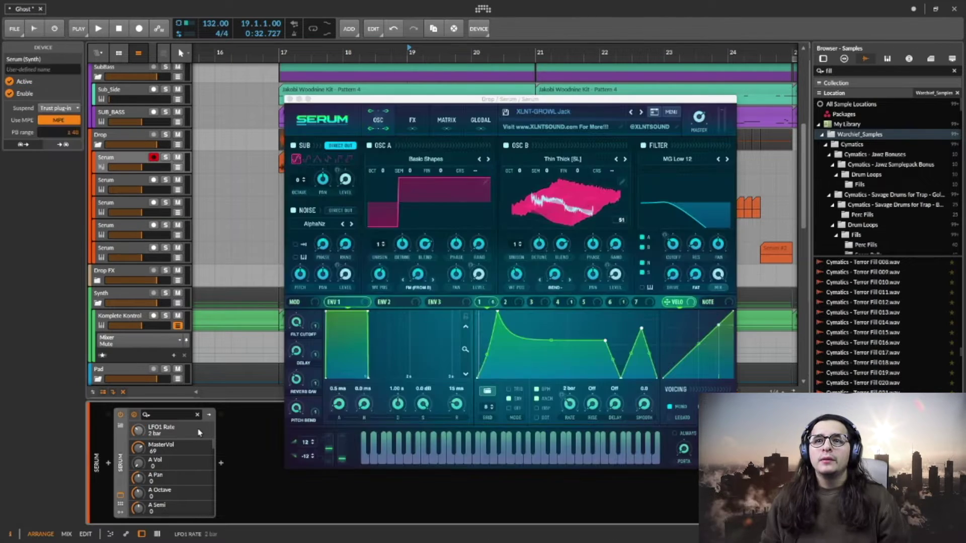
{"action": "left_click_drag", "start_coordinate": [513, 99], "coordinate": [618, 80]}
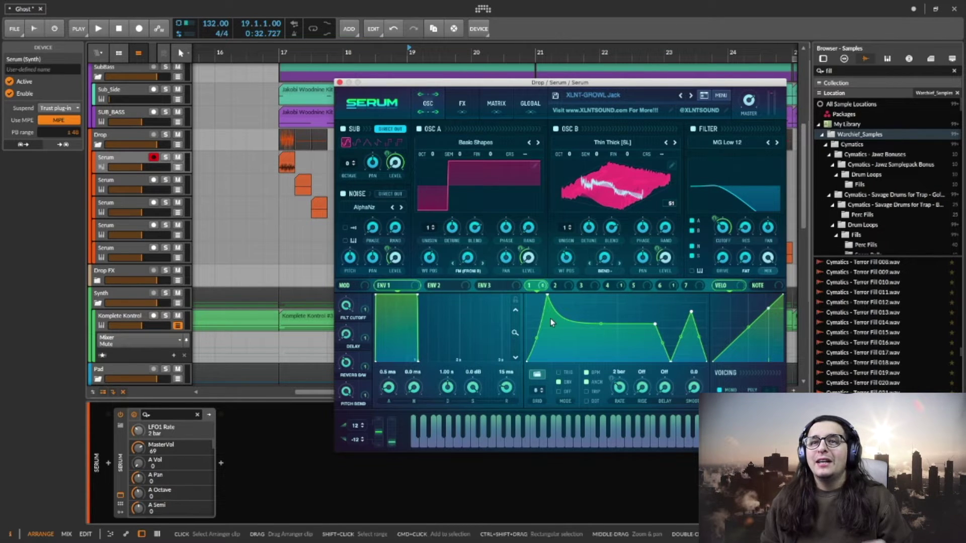
{"action": "left_click_drag", "start_coordinate": [598, 85], "coordinate": [731, 74]}
Solo the Drop group's first Serum track and audition it from bar 19.
{"action": "left_click", "coordinate": [407, 166]}
{"action": "left_click", "coordinate": [408, 166]}
{"action": "key", "text": "space"}
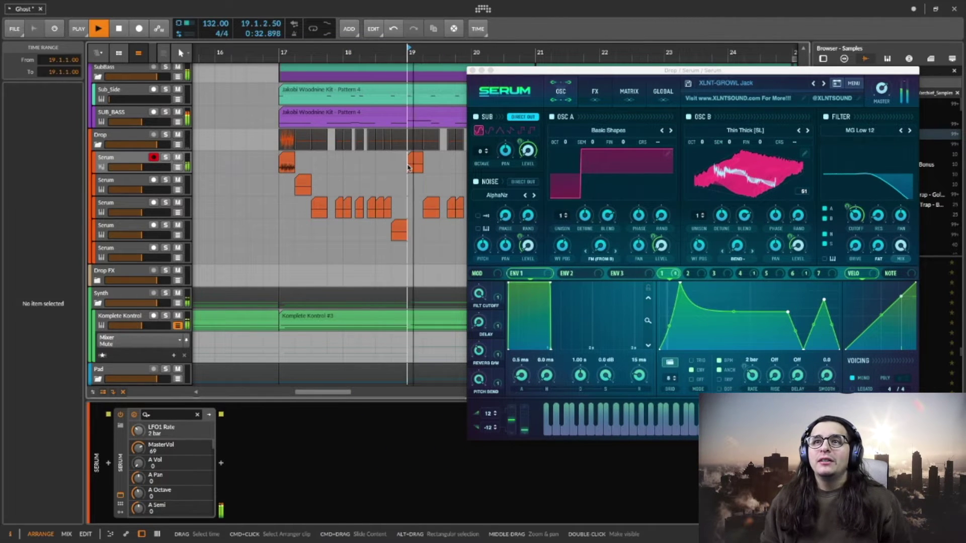
{"action": "left_click", "coordinate": [165, 158]}
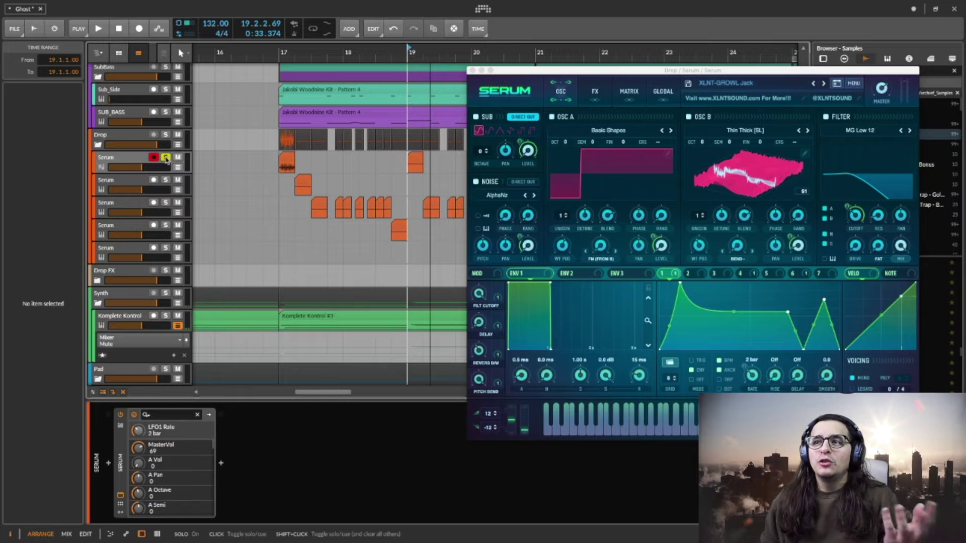
{"action": "key", "text": "space"}
Bounce the first Serum track's bar 19 clip in place to audio and uncover the later clips.
{"action": "left_click", "coordinate": [416, 162]}
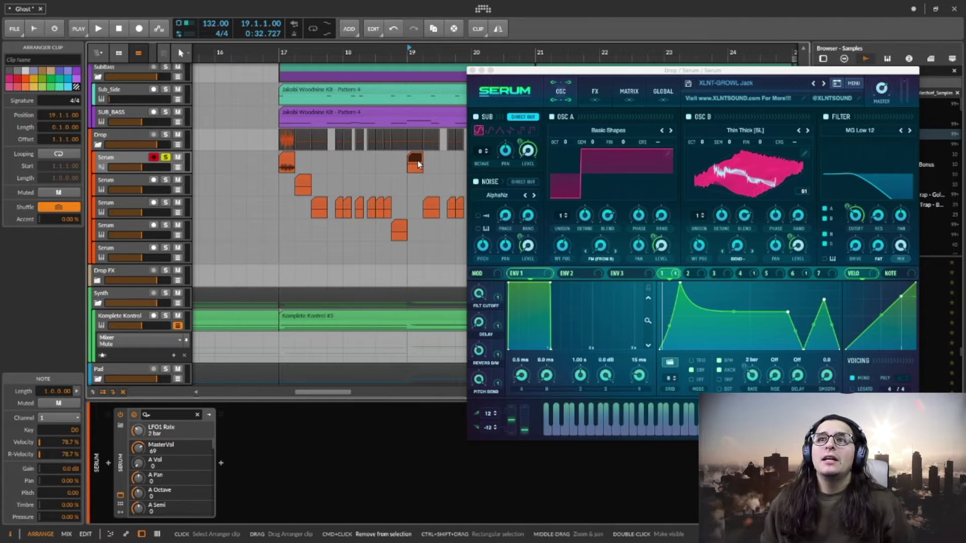
{"action": "key", "text": "super+b"}
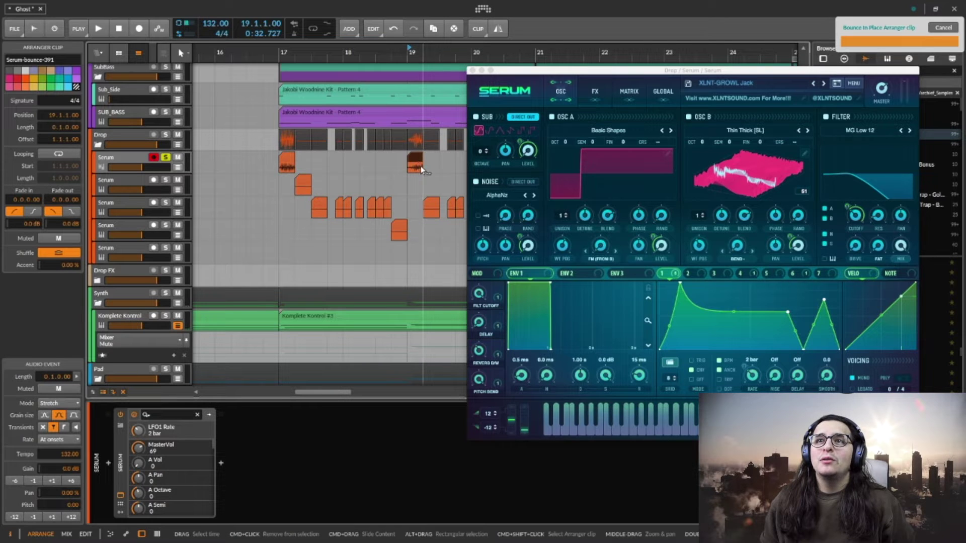
{"action": "left_click_drag", "start_coordinate": [517, 72], "coordinate": [379, 228]}
Set the playback start to bar 23 and cycle Serum's LFO 1 through several other shapes.
{"action": "left_click", "coordinate": [664, 167]}
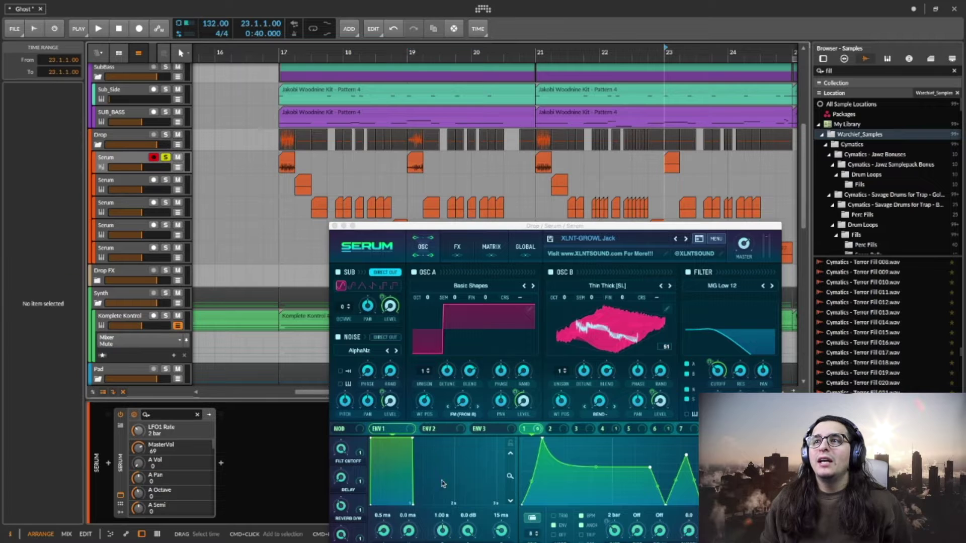
{"action": "left_click_drag", "start_coordinate": [648, 230], "coordinate": [504, 68]}
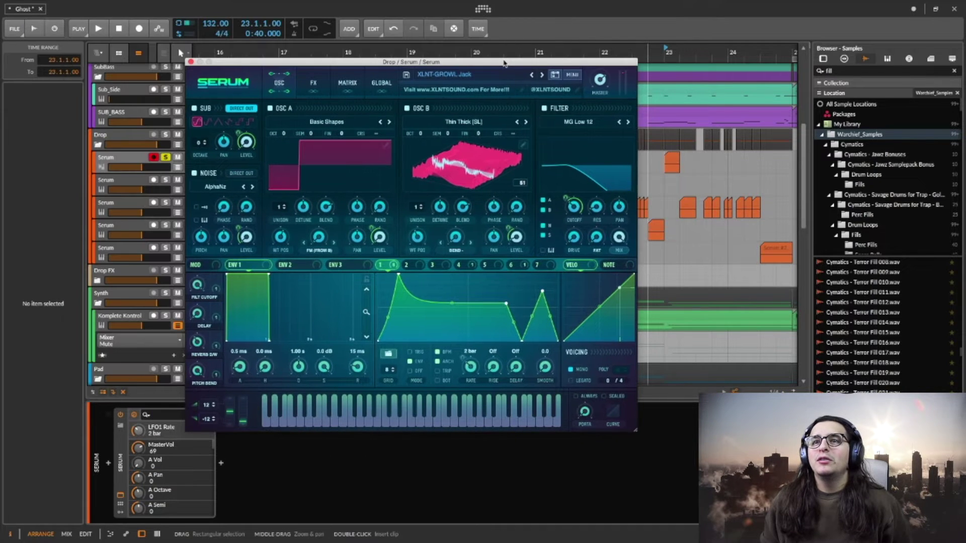
{"action": "left_click", "coordinate": [388, 355]}
{"action": "left_click", "coordinate": [390, 356]}
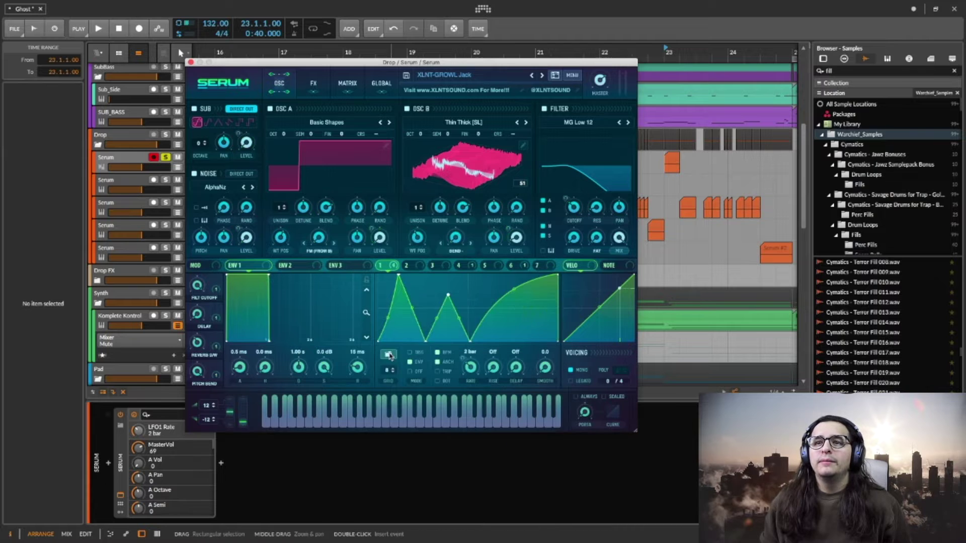
{"action": "left_click", "coordinate": [390, 356], "text": "alt"}
{"action": "left_click", "coordinate": [389, 356], "text": "alt"}
{"action": "left_click", "coordinate": [390, 356], "text": "alt"}
{"action": "left_click", "coordinate": [390, 356], "text": "alt"}
{"action": "left_click", "coordinate": [390, 356], "text": "alt"}
Play the soloed Serum track from bar 23 to hear the changed LFO 1 shape.
{"action": "key", "text": "space"}
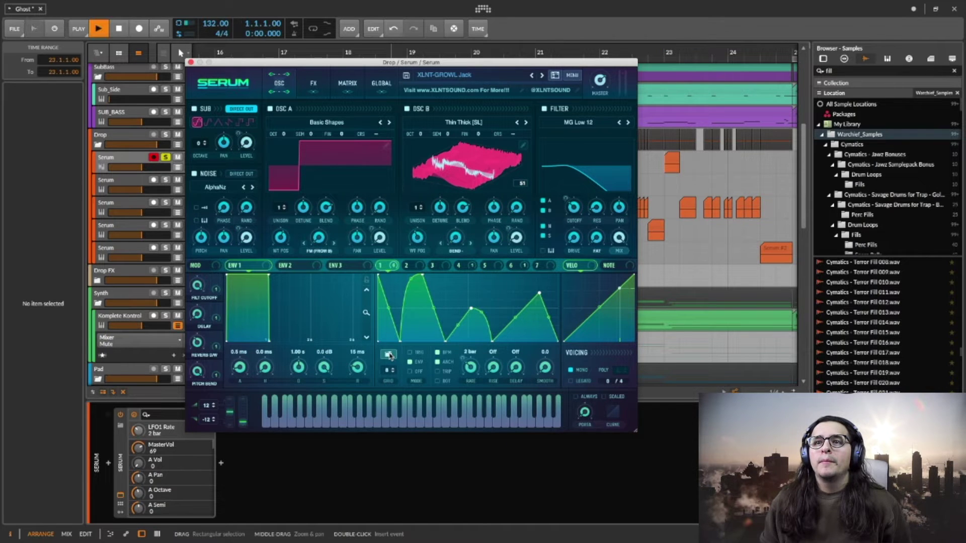
{"action": "key", "text": "space"}
{"action": "key", "text": "space"}
{"action": "left_click", "coordinate": [665, 169]}
{"action": "key", "text": "space"}
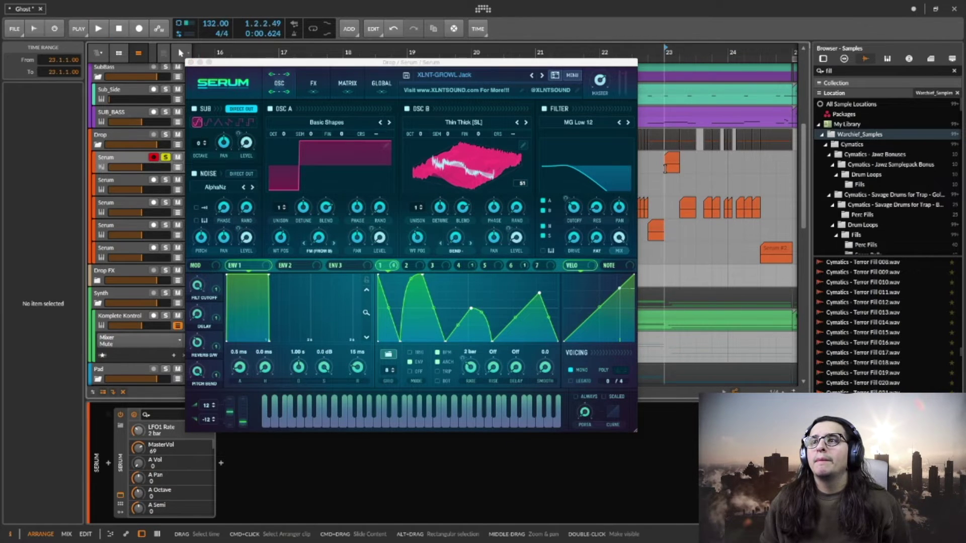
{"action": "key", "text": "space"}
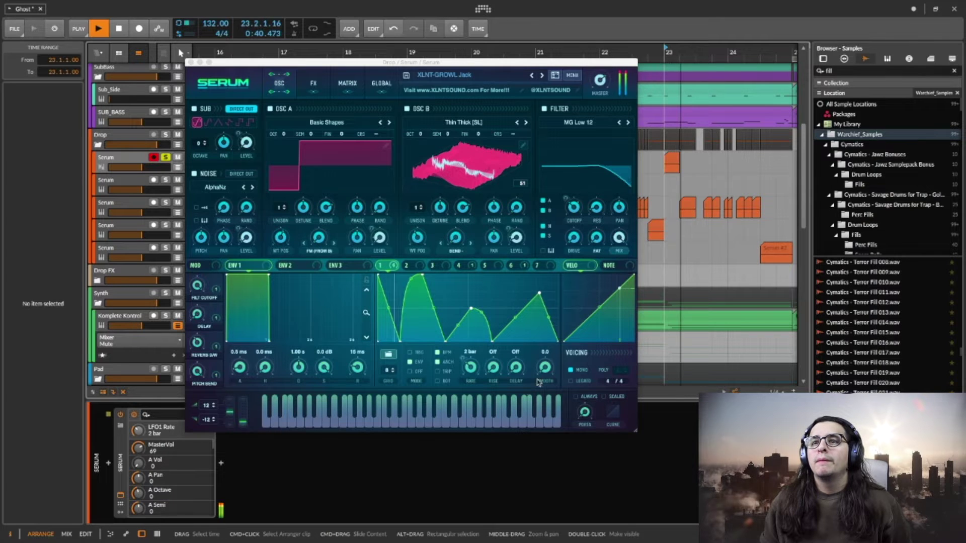
Set LFO 1's rate to one bar and bend the shape's first curve segment outward.
{"action": "left_click_drag", "start_coordinate": [472, 365], "coordinate": [470, 360]}
{"action": "key", "text": "space"}
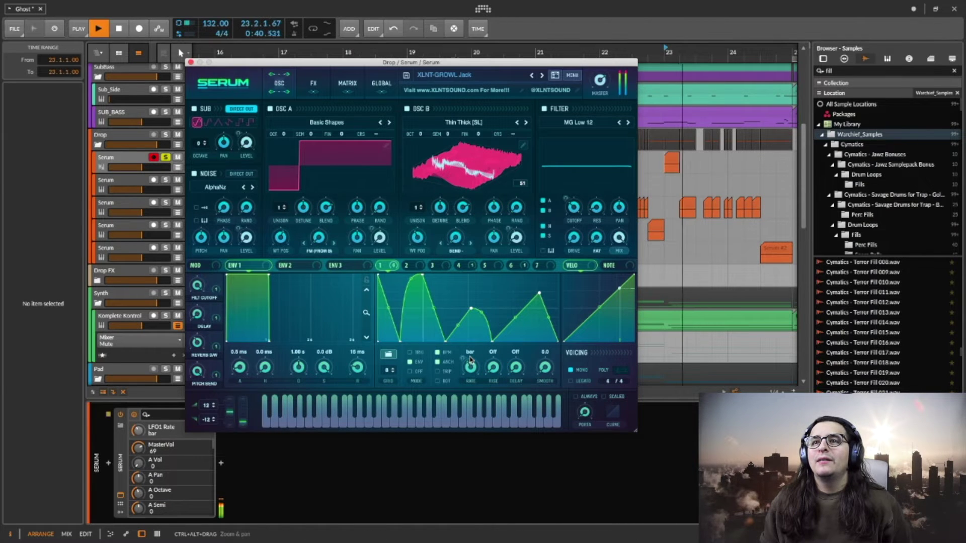
{"action": "left_click_drag", "start_coordinate": [388, 308], "coordinate": [401, 295]}
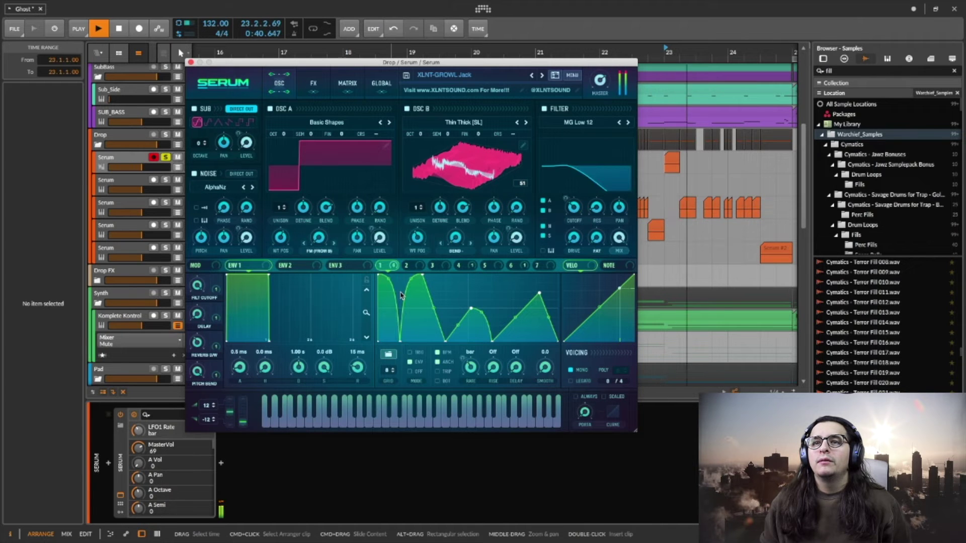
Switch LFO 1 to a shape with a dense series of rounded pulses and set its rate to 2 bar.
{"action": "left_click", "coordinate": [395, 361]}
{"action": "left_click", "coordinate": [391, 359]}
{"action": "left_click", "coordinate": [391, 358], "text": "shift"}
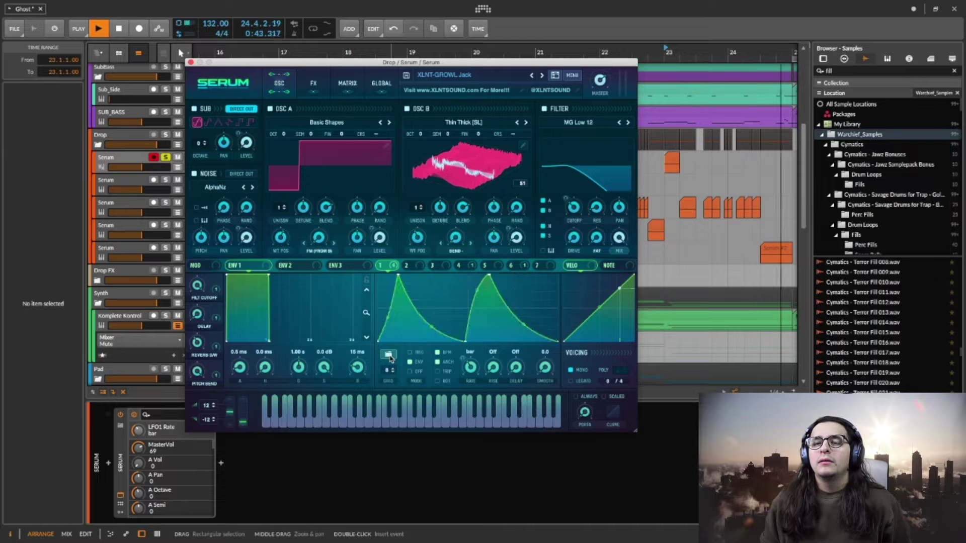
{"action": "left_click", "coordinate": [391, 358], "text": "shift"}
{"action": "left_click", "coordinate": [391, 358], "text": "shift"}
{"action": "left_click", "coordinate": [391, 358], "text": "shift"}
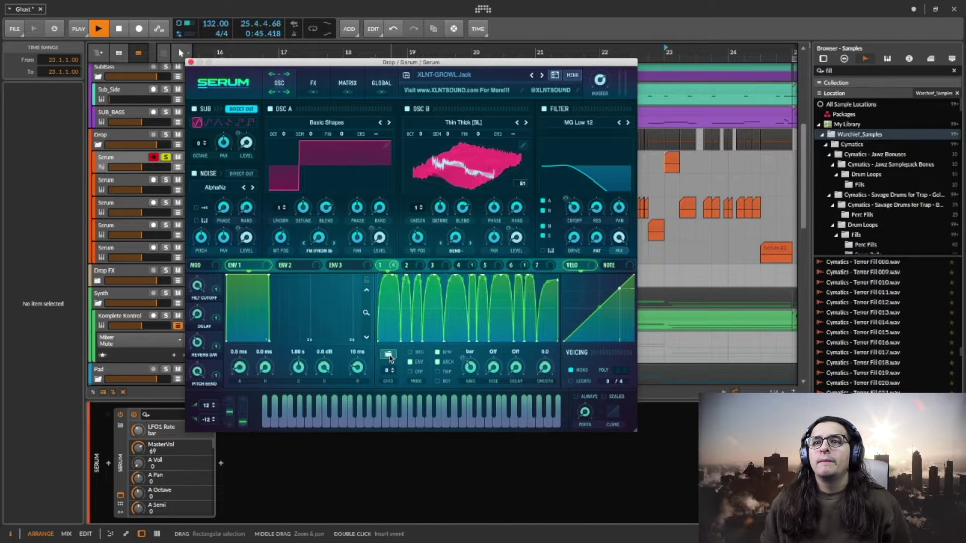
{"action": "key", "text": "space"}
{"action": "left_click_drag", "start_coordinate": [477, 368], "coordinate": [476, 372]}
Audition the first Serum track's bar 23 clip and bounce it in place to audio.
{"action": "key", "text": "space"}
{"action": "key", "text": "space"}
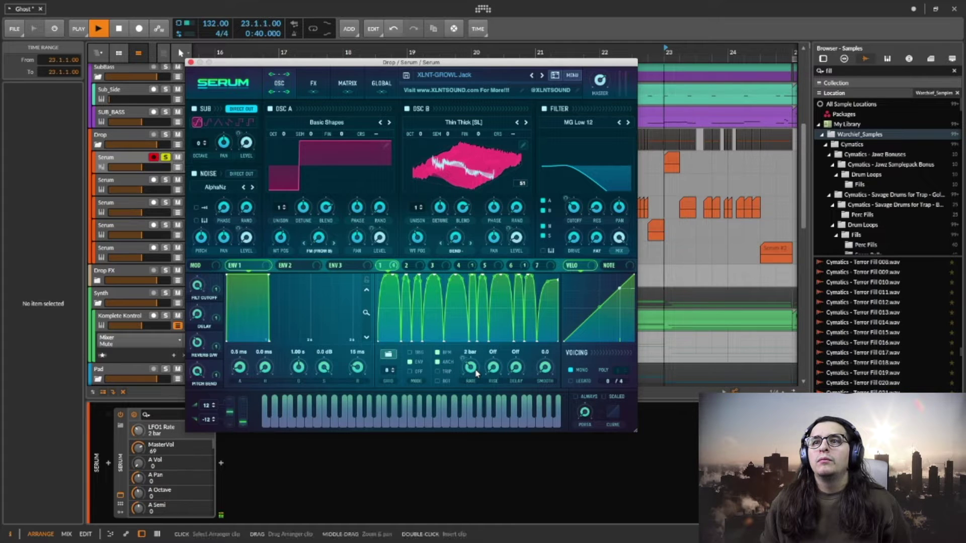
{"action": "key", "text": "space"}
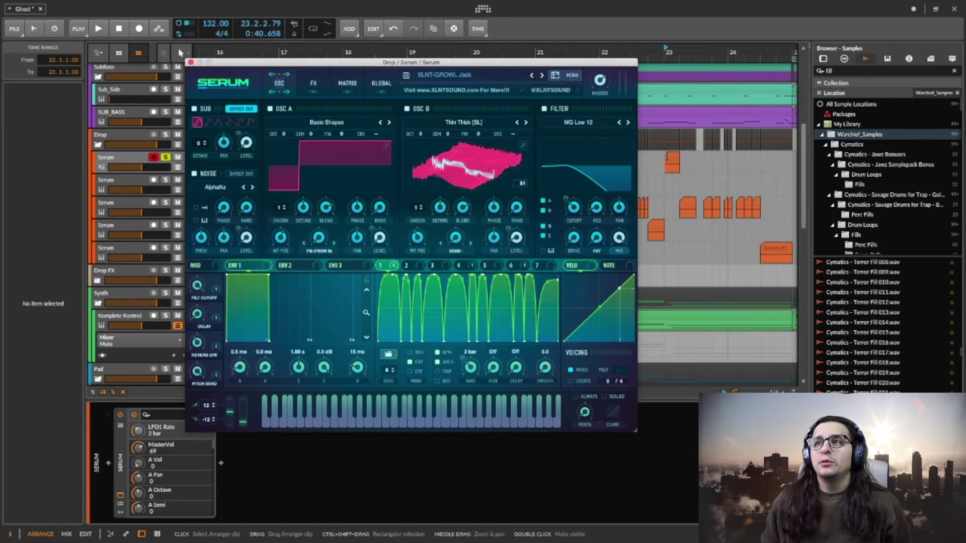
{"action": "left_click", "coordinate": [671, 160]}
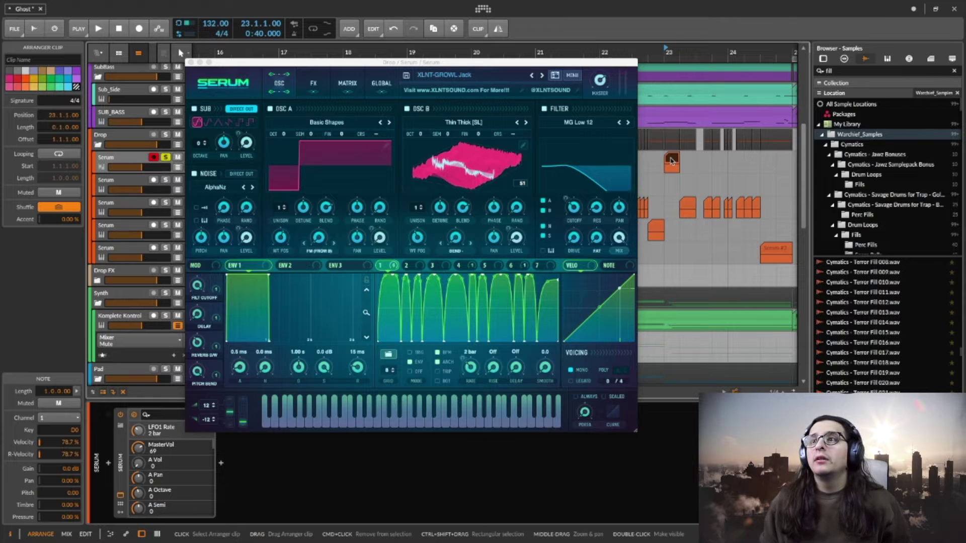
{"action": "key", "text": "super+b"}
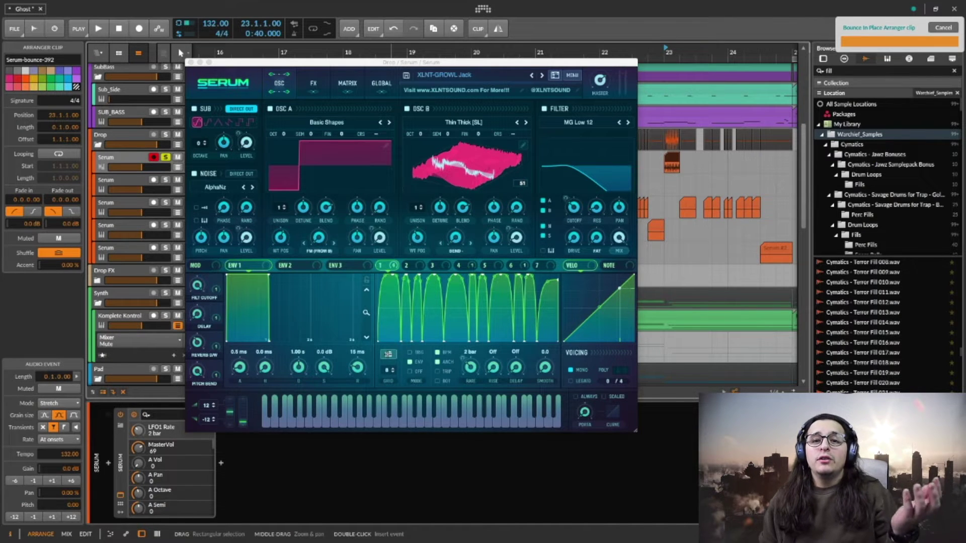
Switch LFO 1 to a shape with a short falling curve followed by a longer, full-height falling curve.
{"action": "left_click", "coordinate": [389, 357]}
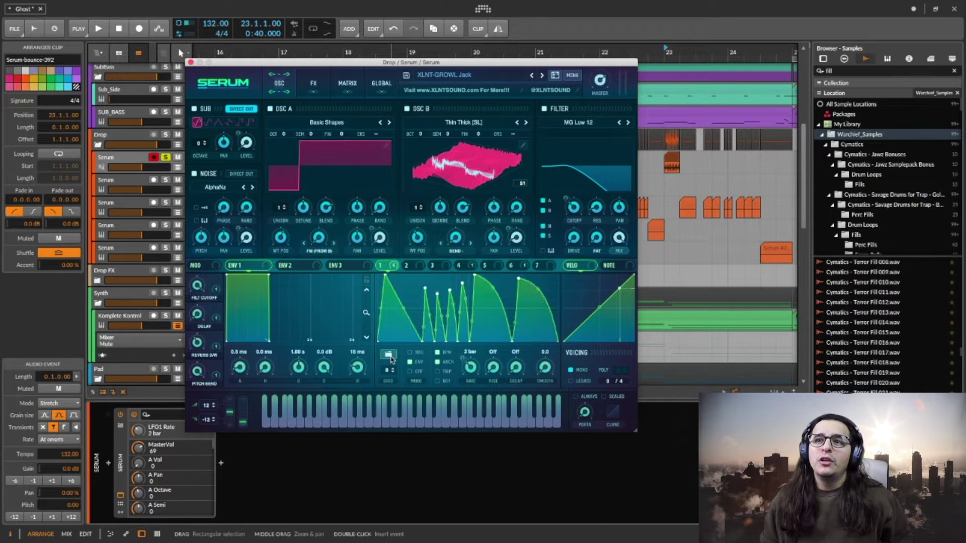
{"action": "left_click", "coordinate": [390, 356]}
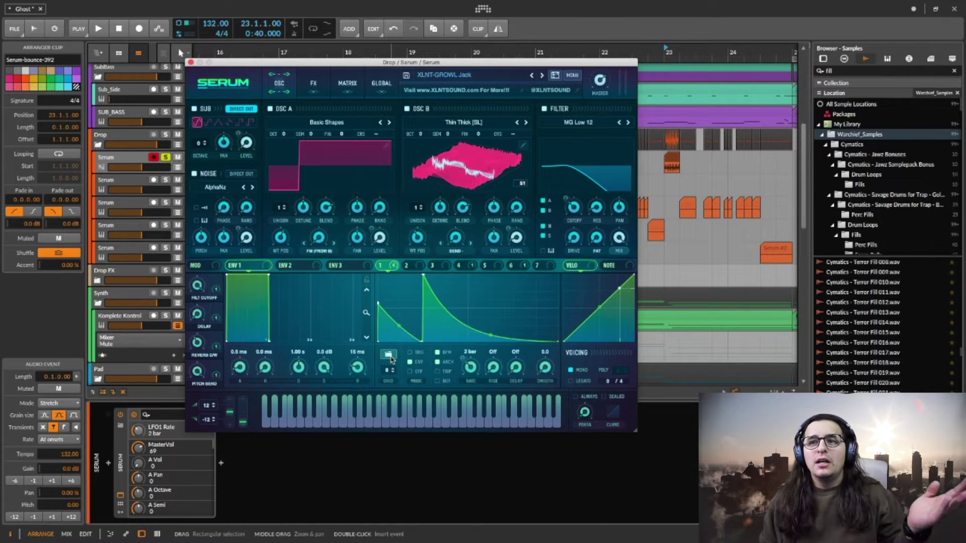
Look through the LFO shape library's folders without choosing a shape, and close Serum's window.
{"action": "left_click", "coordinate": [390, 356]}
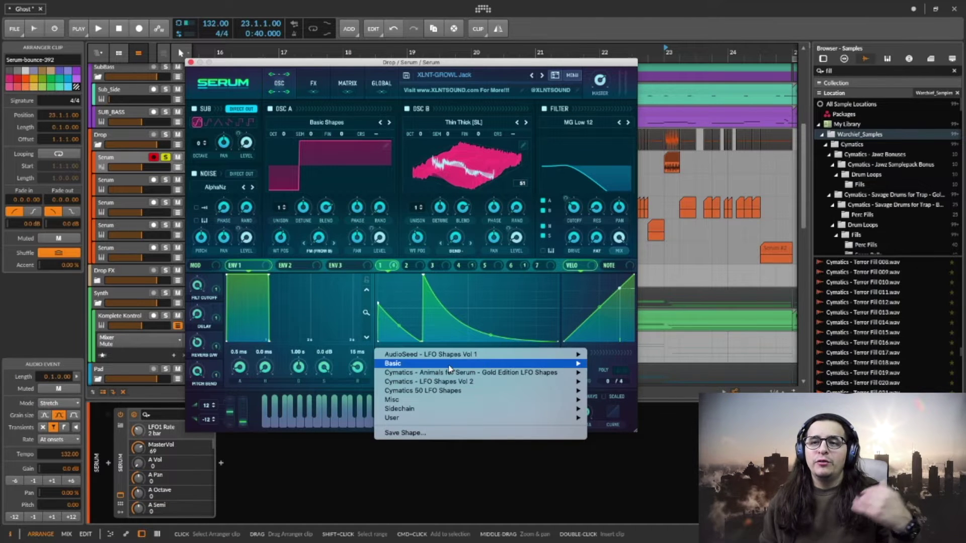
{"action": "mouse_move", "coordinate": [442, 395]}
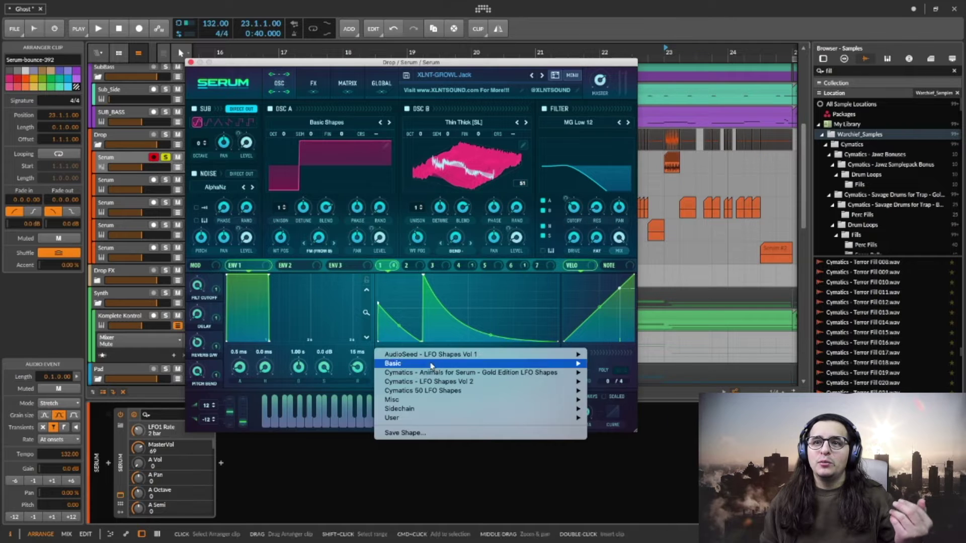
{"action": "mouse_move", "coordinate": [442, 354]}
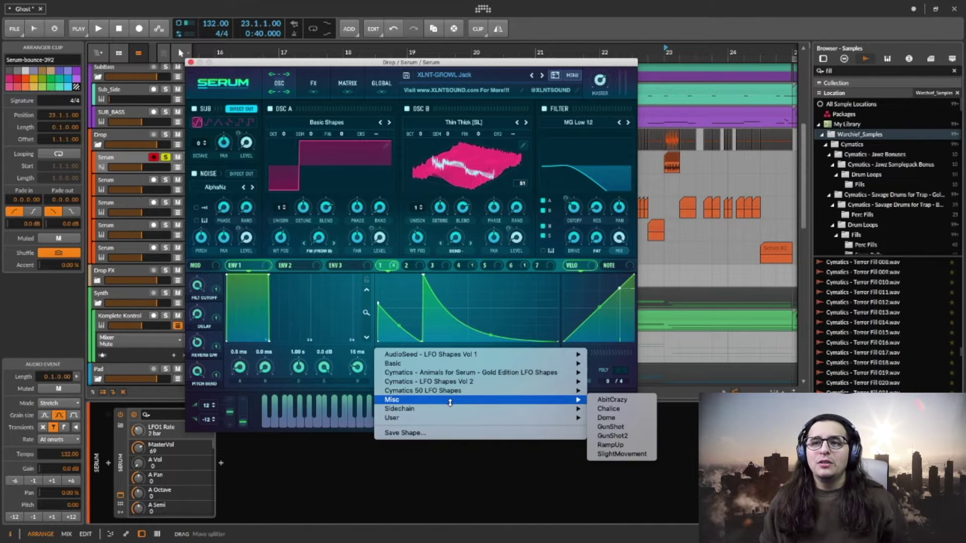
{"action": "left_click", "coordinate": [481, 306]}
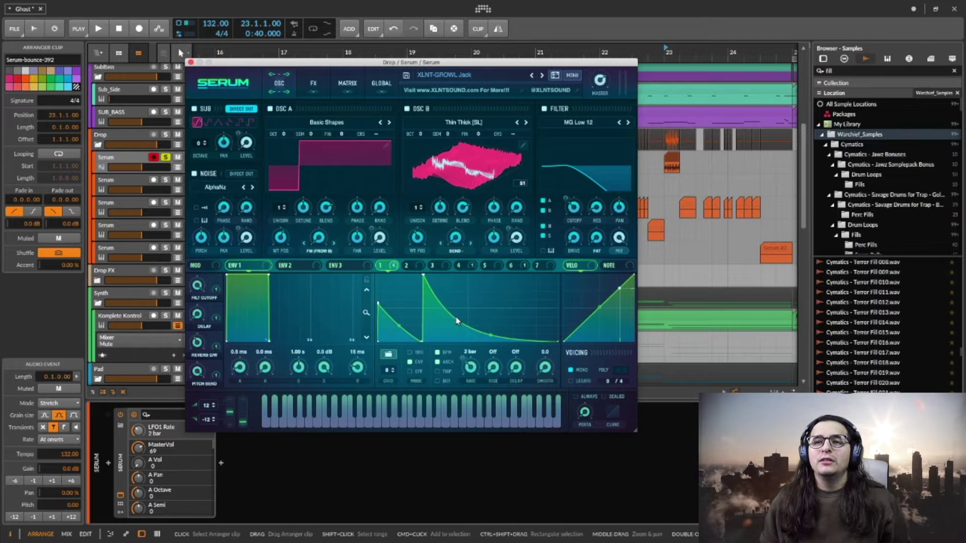
{"action": "left_click", "coordinate": [191, 62]}
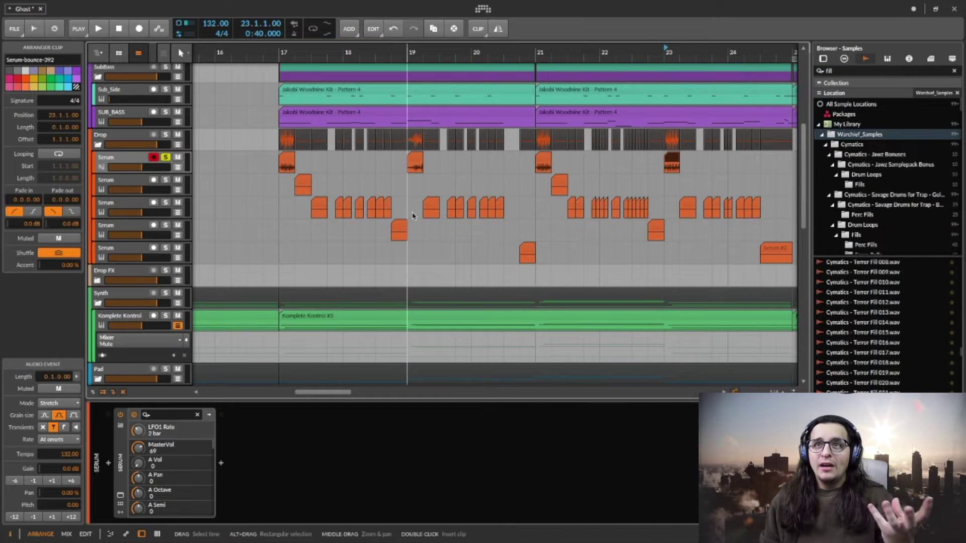
Solo SUB_BASS and play the drop from bar 17, taking the first Serum track out of solo during playback.
{"action": "left_click", "coordinate": [276, 125]}
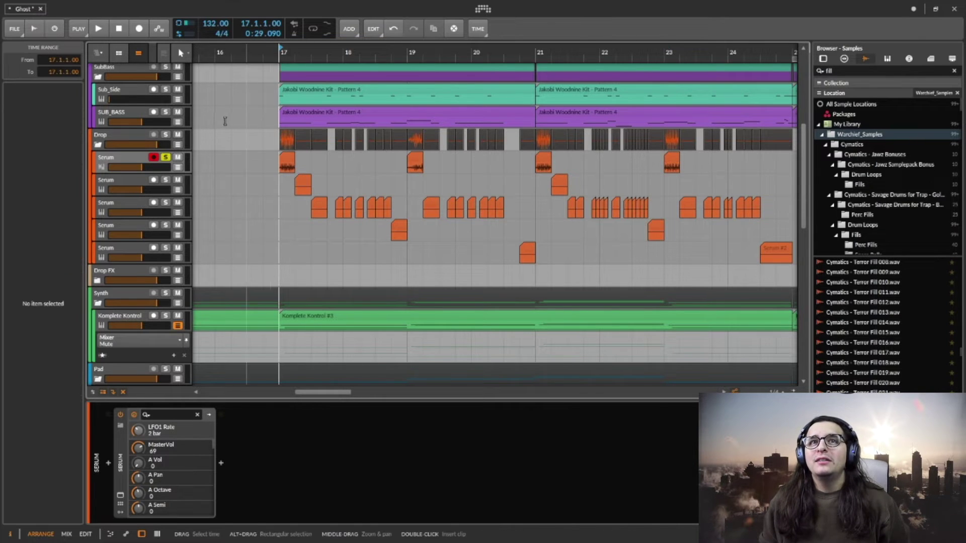
{"action": "left_click", "coordinate": [166, 112]}
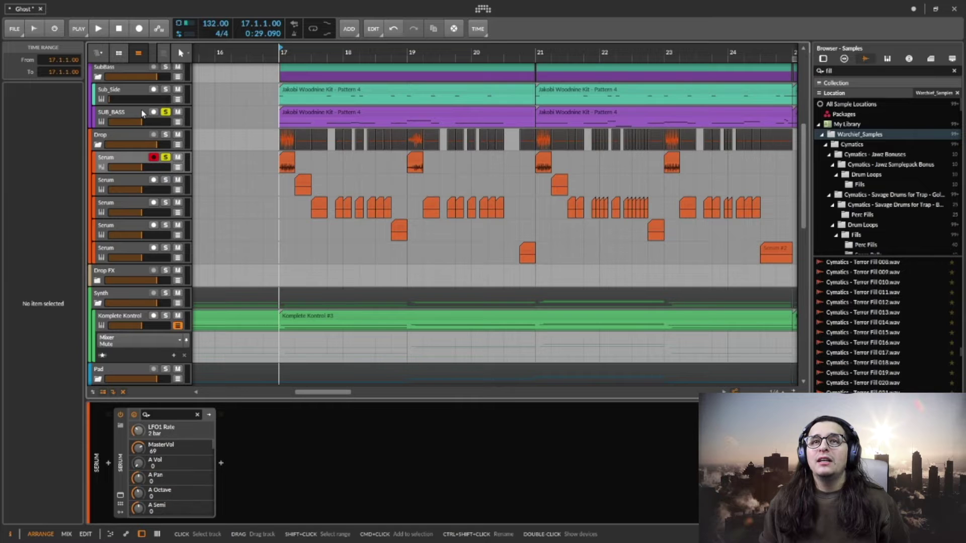
{"action": "key", "text": "space"}
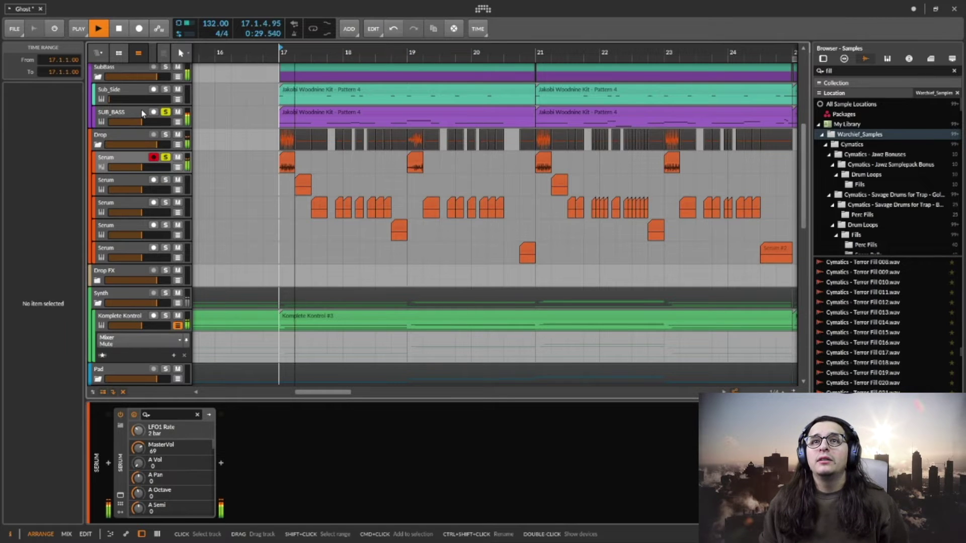
{"action": "left_click", "coordinate": [166, 158]}
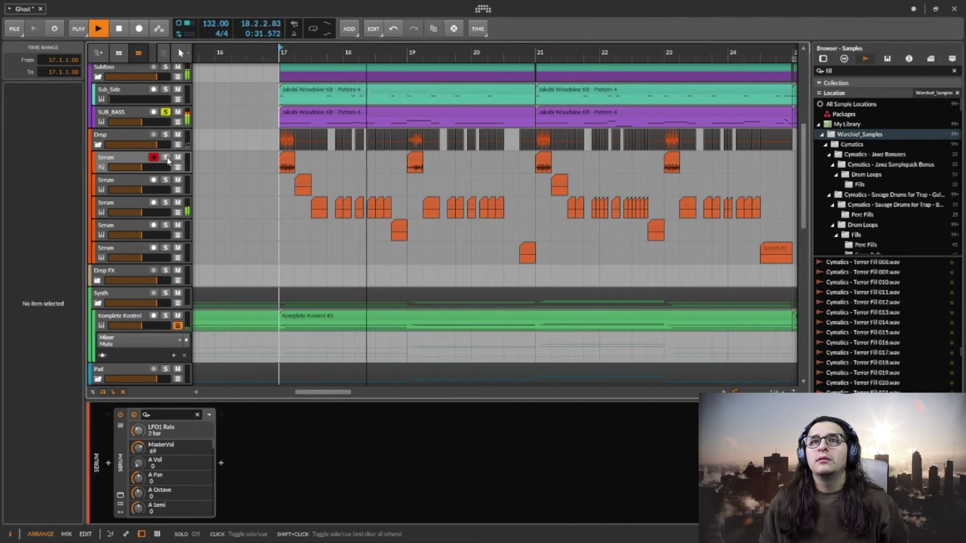
{"action": "key", "text": "space"}
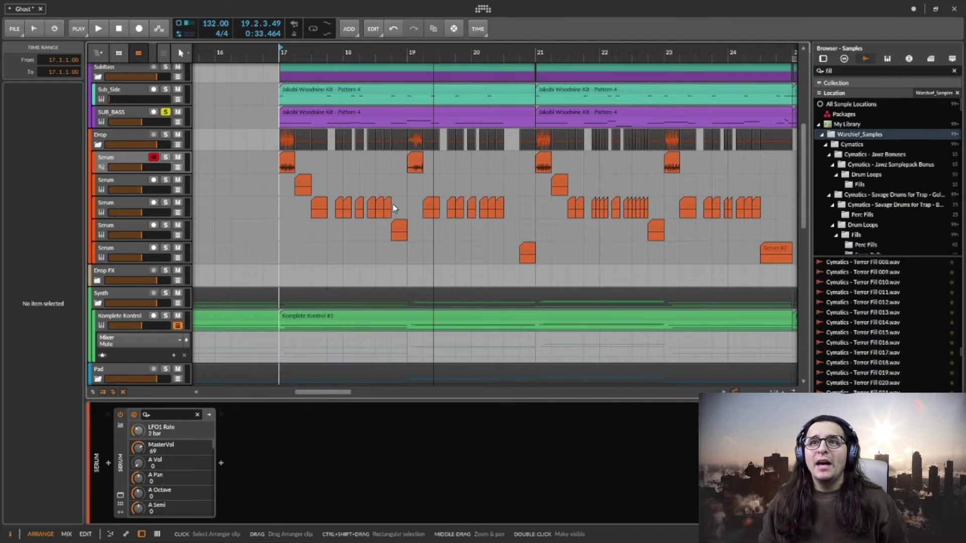
Play the arrangement from the third Serum track's first clip at 17.3.1.
{"action": "left_click", "coordinate": [320, 207]}
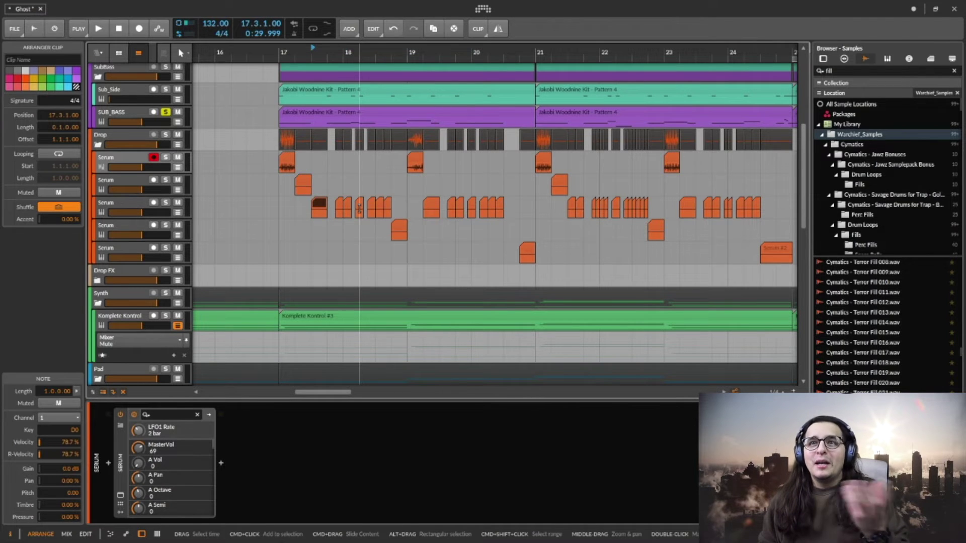
{"action": "left_click", "coordinate": [313, 211]}
{"action": "key", "text": "space"}
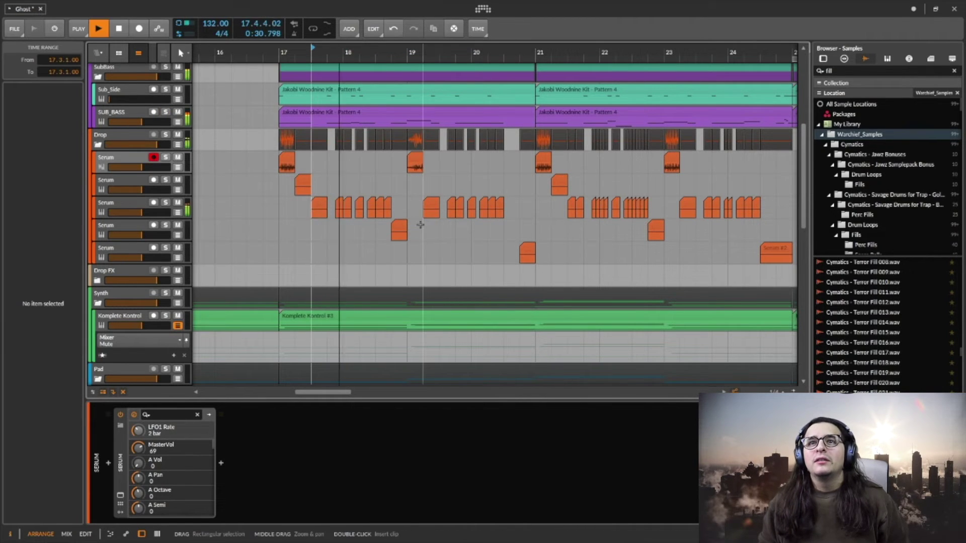
{"action": "key", "text": "space"}
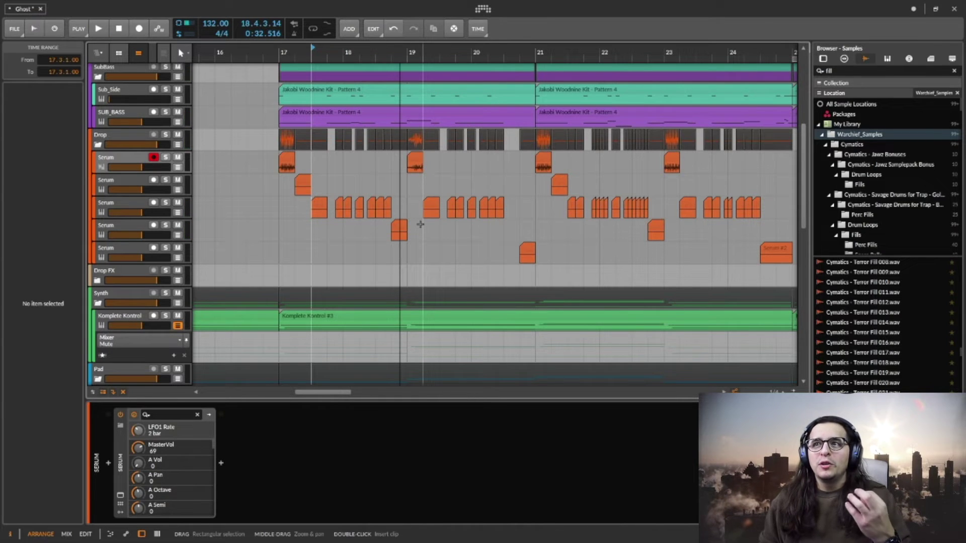
Examine how the drum, sub bass, Drop, synth, pad and pluck tracks are layered across bars 17 to 24.
{"action": "scroll", "coordinate": [442, 220], "scroll_direction": "up", "scroll_amount": 1}
{"action": "scroll", "coordinate": [442, 219], "scroll_direction": "up", "scroll_amount": 1}
{"action": "scroll", "coordinate": [442, 220], "scroll_direction": "down", "scroll_amount": 5}
{"action": "scroll", "coordinate": [442, 220], "scroll_direction": "up", "scroll_amount": 4}
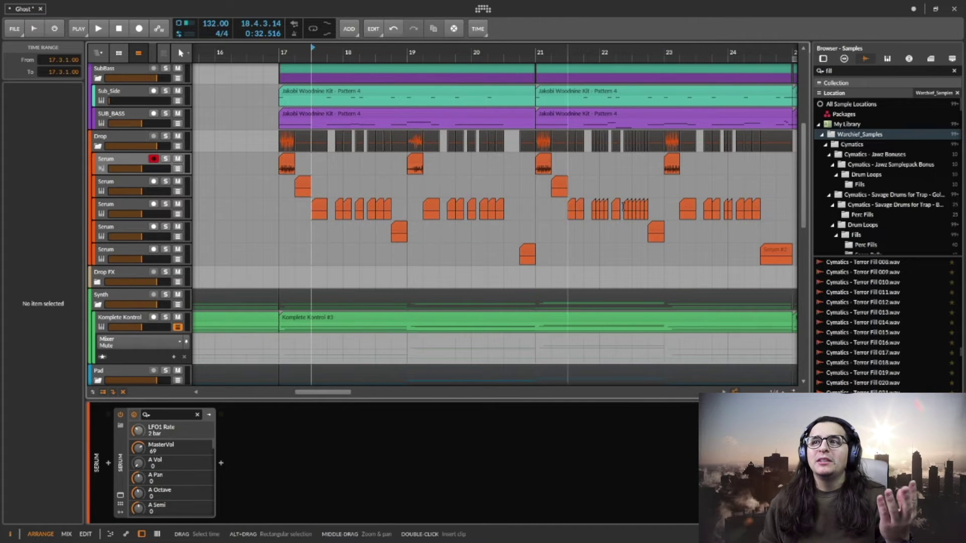
{"action": "scroll", "coordinate": [553, 221], "scroll_direction": "up", "scroll_amount": 4}
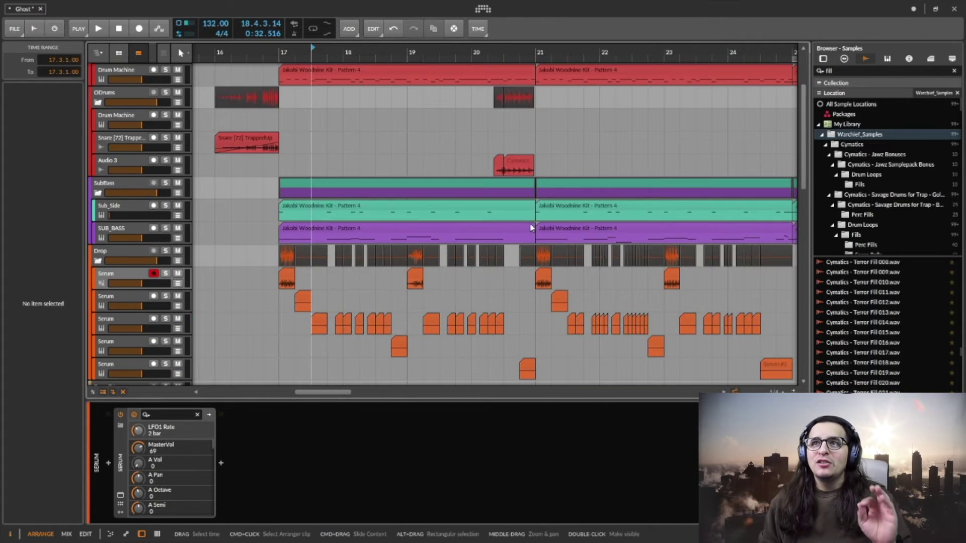
{"action": "scroll", "coordinate": [530, 227], "scroll_direction": "down", "scroll_amount": 4}
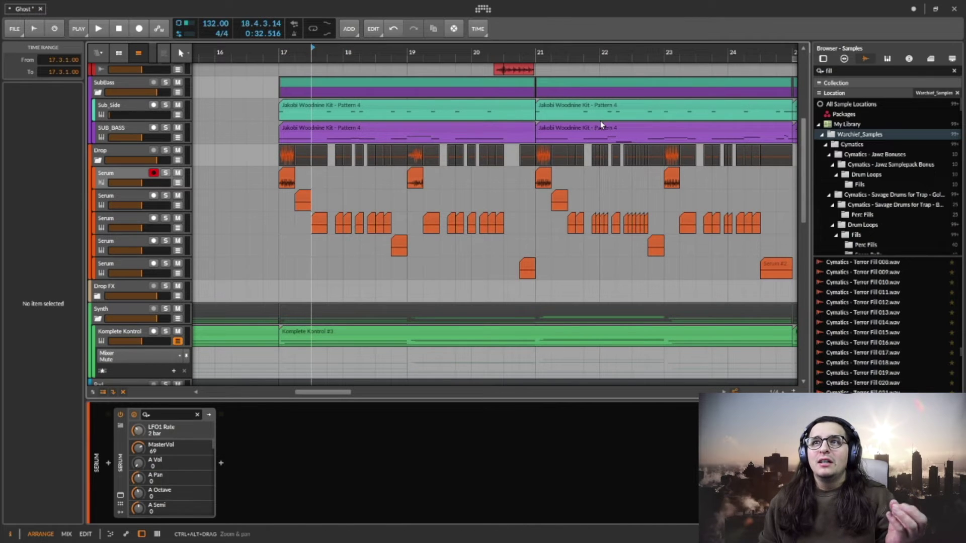
{"action": "scroll", "coordinate": [597, 151], "scroll_direction": "up", "scroll_amount": 1}
{"action": "scroll", "coordinate": [586, 157], "scroll_direction": "down", "scroll_amount": 2}
{"action": "scroll", "coordinate": [586, 158], "scroll_direction": "up", "scroll_amount": 2}
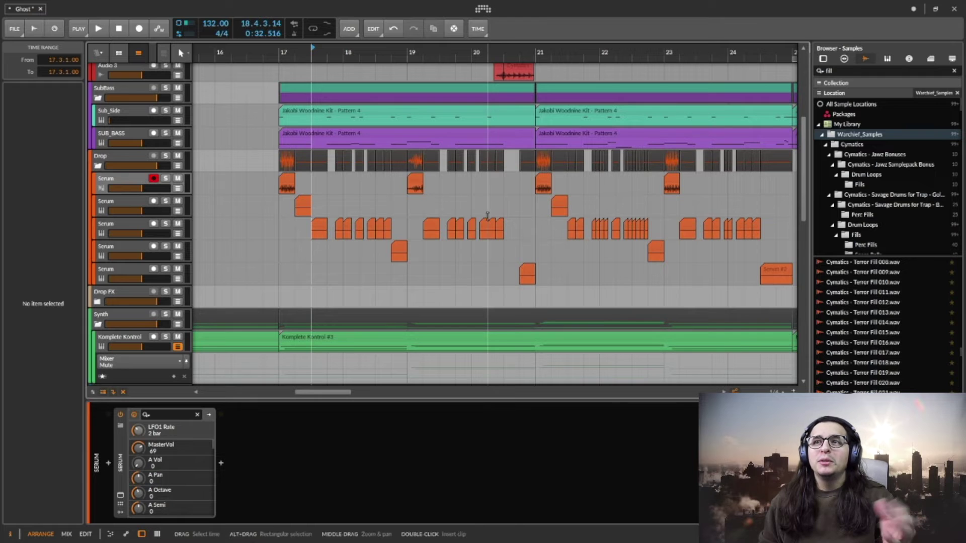
{"action": "scroll", "coordinate": [487, 215], "scroll_direction": "up", "scroll_amount": 2}
{"action": "scroll", "coordinate": [487, 214], "scroll_direction": "down", "scroll_amount": 2}
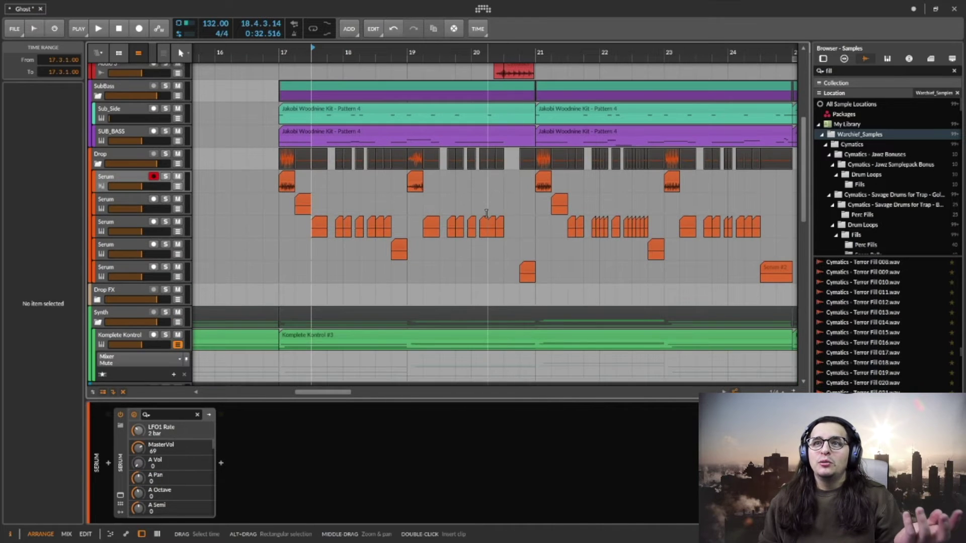
{"action": "scroll", "coordinate": [487, 214], "scroll_direction": "down", "scroll_amount": 12}
{"action": "scroll", "coordinate": [487, 217], "scroll_direction": "up", "scroll_amount": 4}
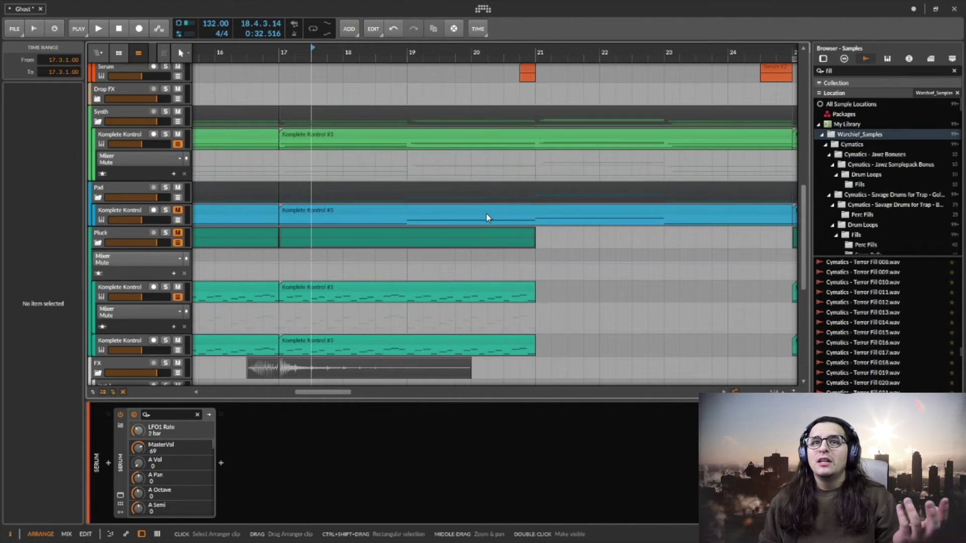
Take SUB_BASS out of solo and play from 16.4.1, muting the Drop group during playback for comparison.
{"action": "scroll", "coordinate": [486, 218], "scroll_direction": "up", "scroll_amount": 4}
{"action": "key", "text": "space"}
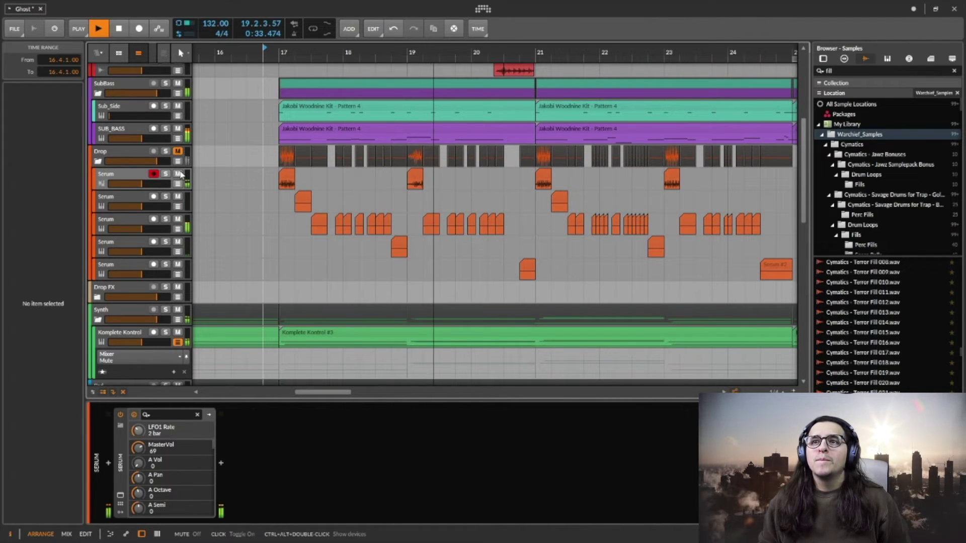
{"action": "key", "text": "space"}
Mute the Pluck group and play the drop from 16.4.1 with the Drop group audible.
{"action": "scroll", "coordinate": [184, 177], "scroll_direction": "down", "scroll_amount": 3}
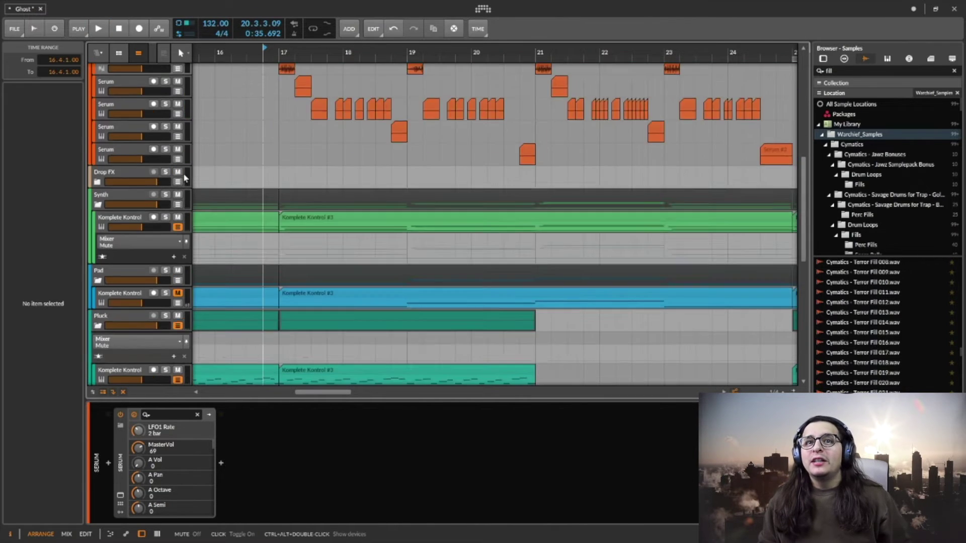
{"action": "scroll", "coordinate": [185, 177], "scroll_direction": "down", "scroll_amount": 2}
{"action": "left_click", "coordinate": [177, 260]}
{"action": "key", "text": "space"}
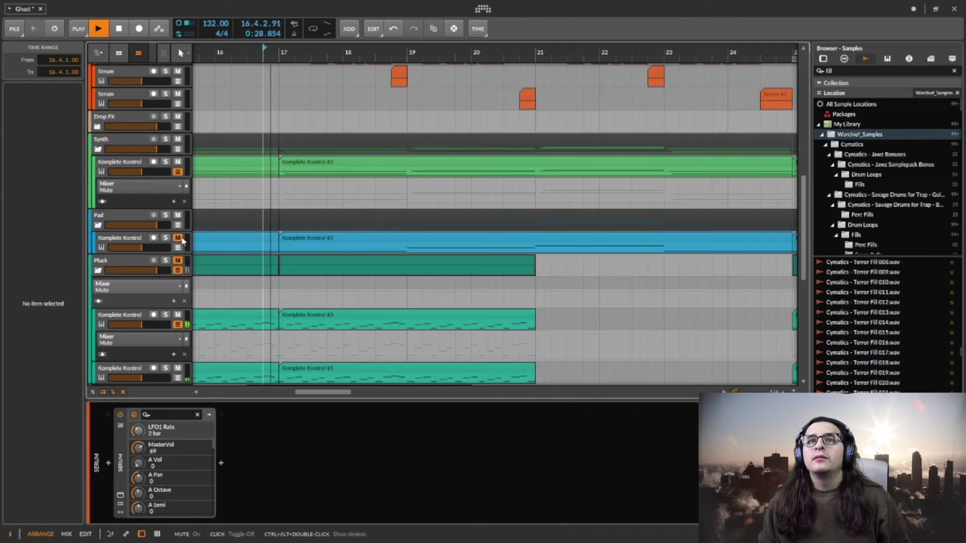
{"action": "scroll", "coordinate": [330, 220], "scroll_direction": "up", "scroll_amount": 4}
{"action": "scroll", "coordinate": [330, 220], "scroll_direction": "up", "scroll_amount": 1}
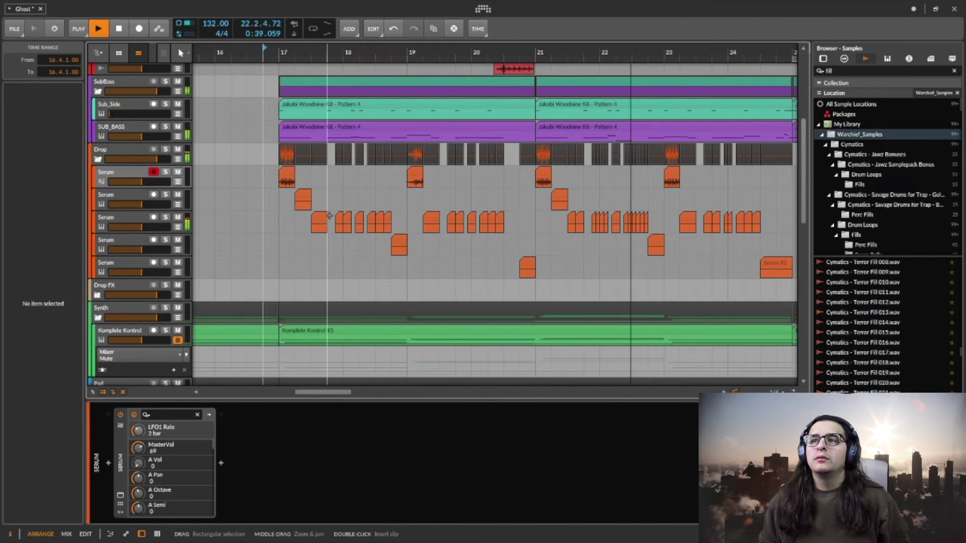
{"action": "key", "text": "space"}
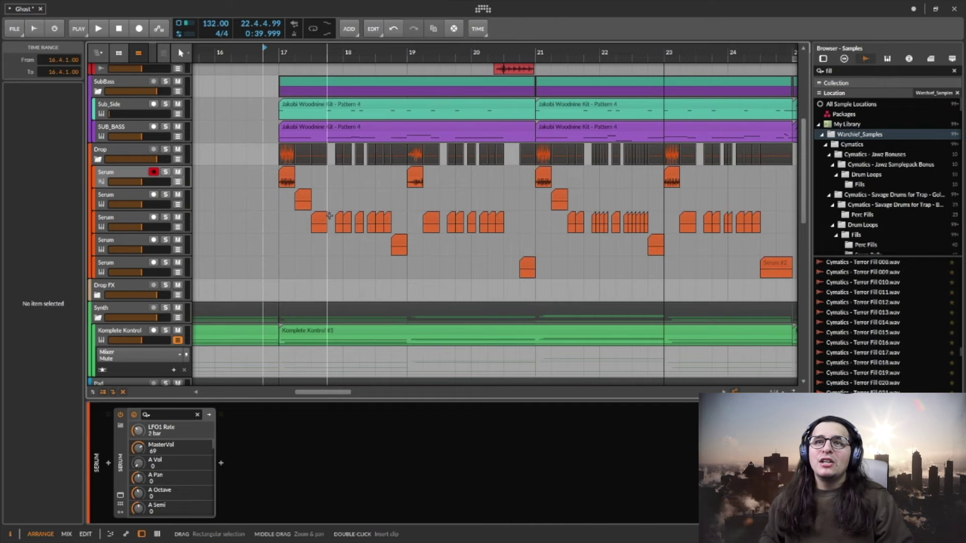
{"action": "scroll", "coordinate": [335, 211], "scroll_direction": "down", "scroll_amount": 8}
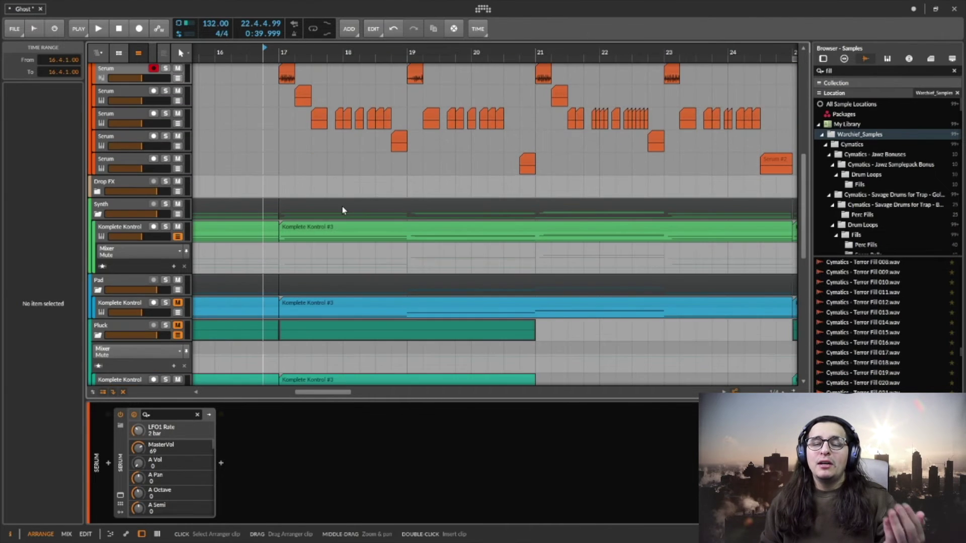
{"action": "scroll", "coordinate": [341, 207], "scroll_direction": "up", "scroll_amount": 8}
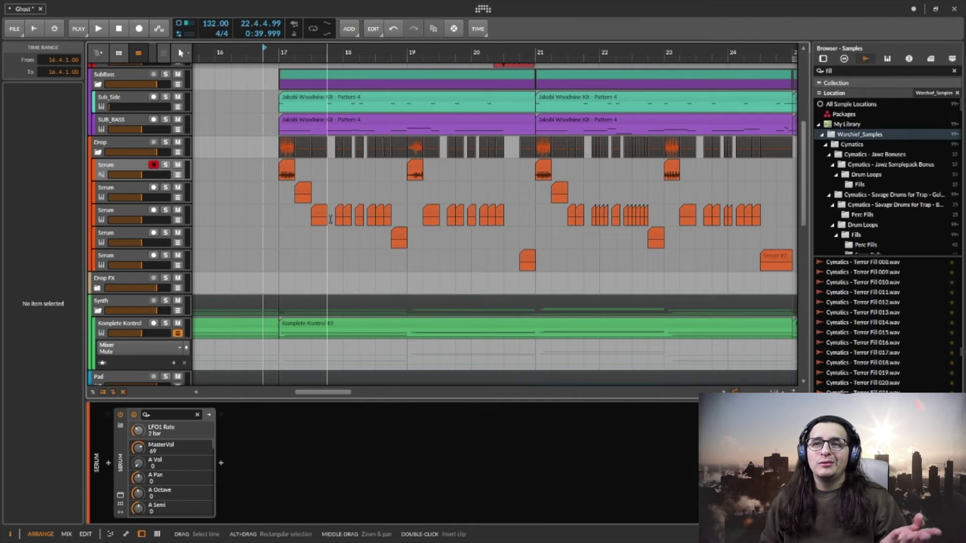
{"action": "scroll", "coordinate": [330, 219], "scroll_direction": "down", "scroll_amount": 6}
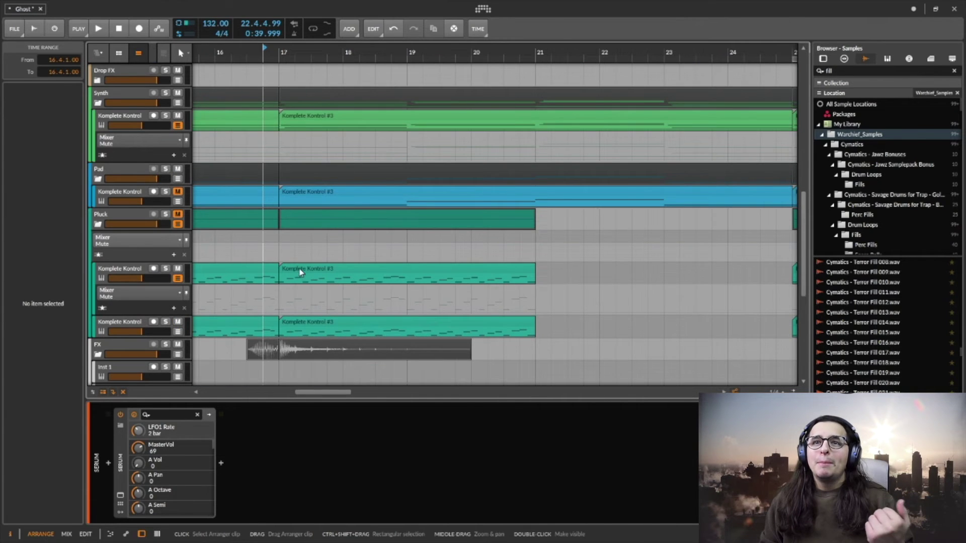
{"action": "scroll", "coordinate": [335, 269], "scroll_direction": "up", "scroll_amount": 5}
{"action": "scroll", "coordinate": [337, 276], "scroll_direction": "down", "scroll_amount": 4}
{"action": "scroll", "coordinate": [337, 276], "scroll_direction": "up", "scroll_amount": 6}
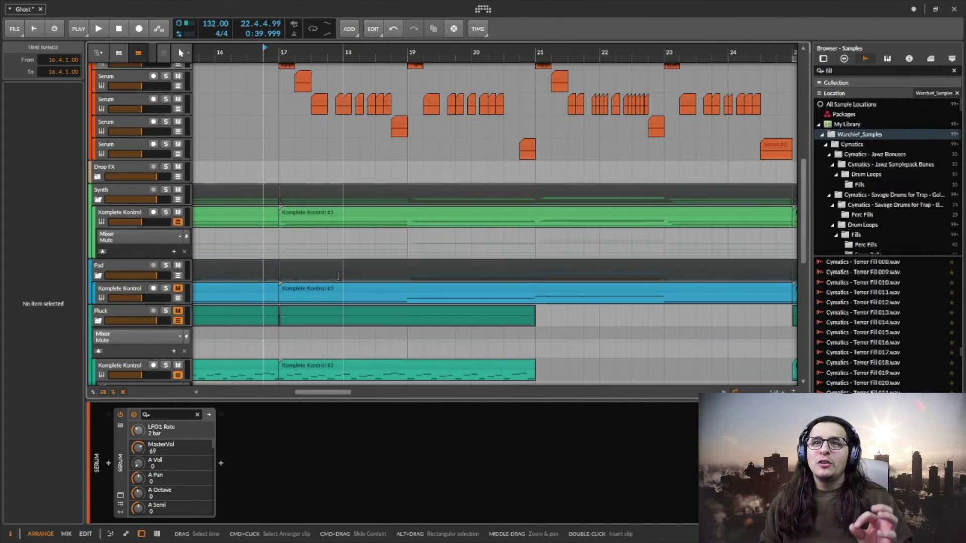
{"action": "scroll", "coordinate": [341, 276], "scroll_direction": "up", "scroll_amount": 2}
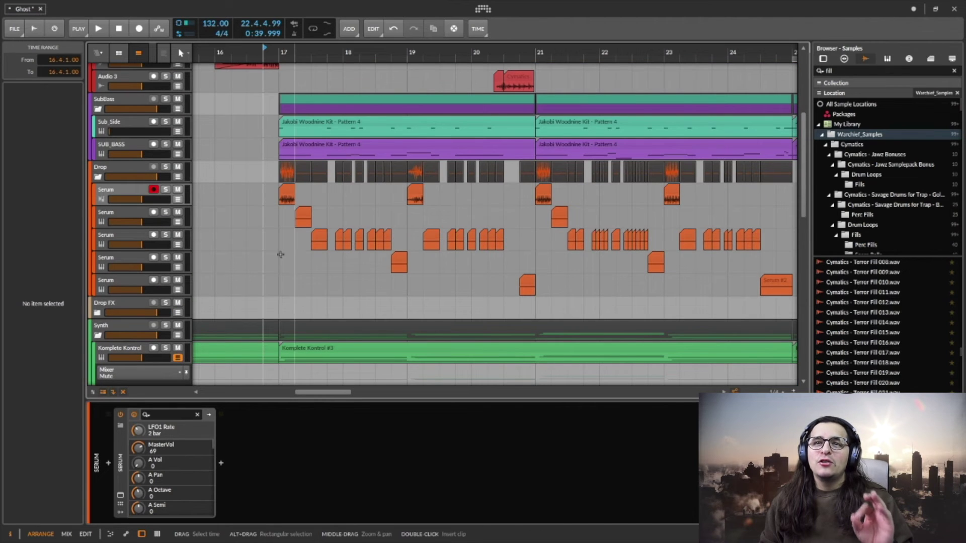